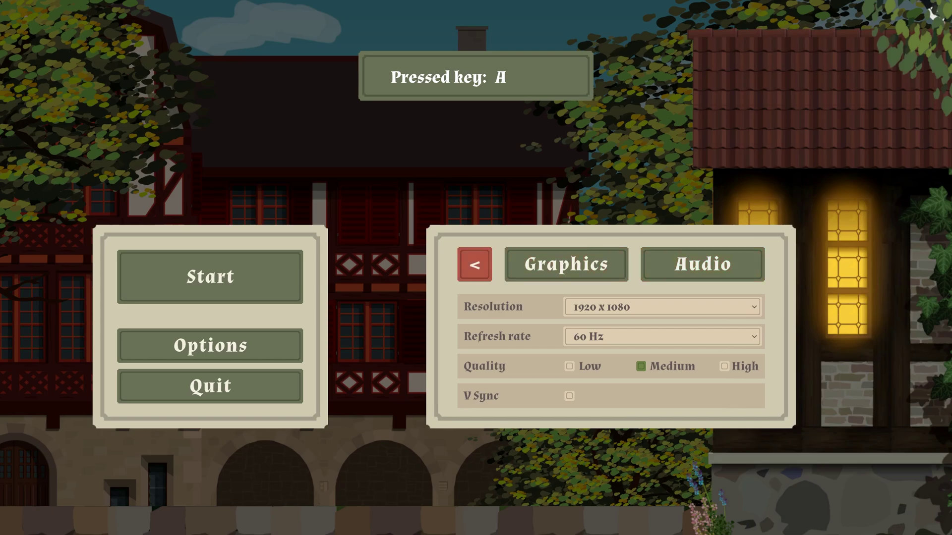
Return from the options menu to the main menu, then reopen Options using keyboard navigation
key("Return")
key("s")
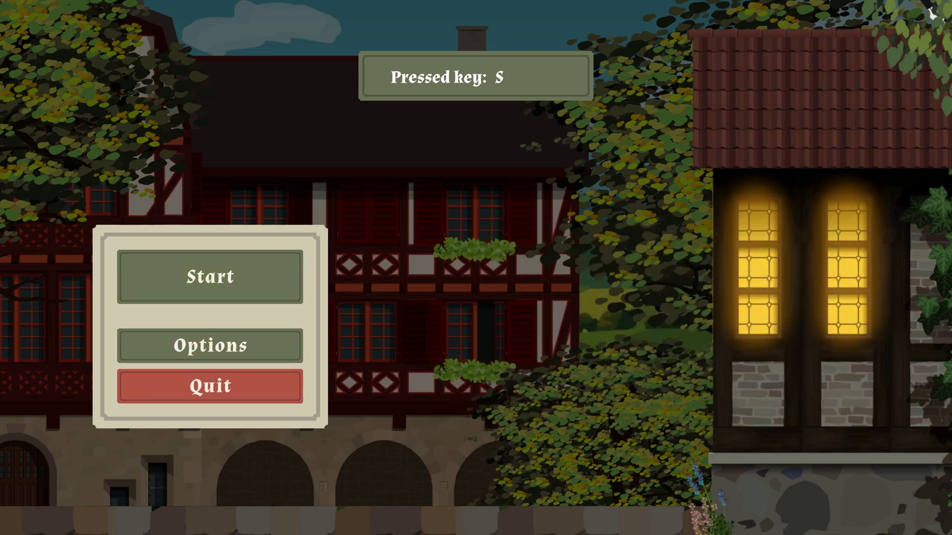
key("Up")
key("Up")
key("Return")
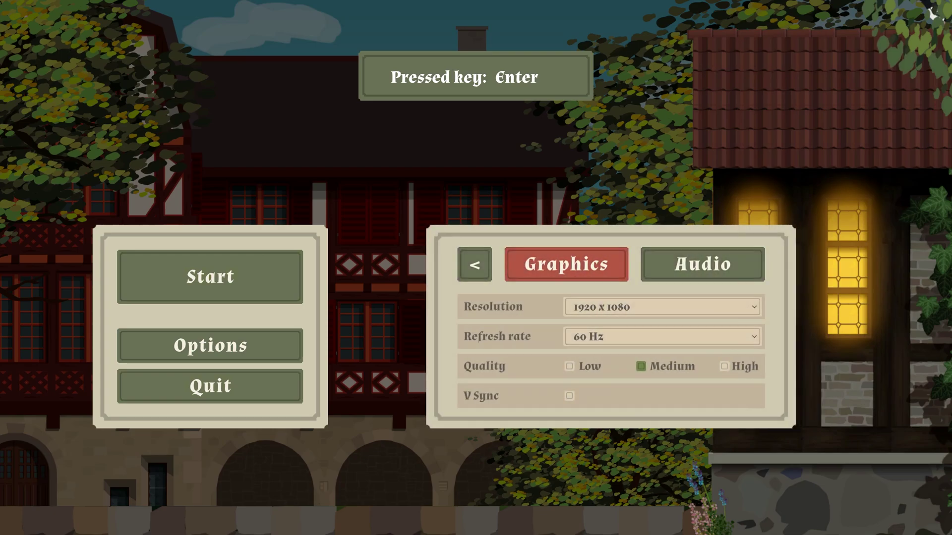
Move the selection through the options menu's header buttons and return to the main menu
key("d")
key("d")
key("a")
key("Return")
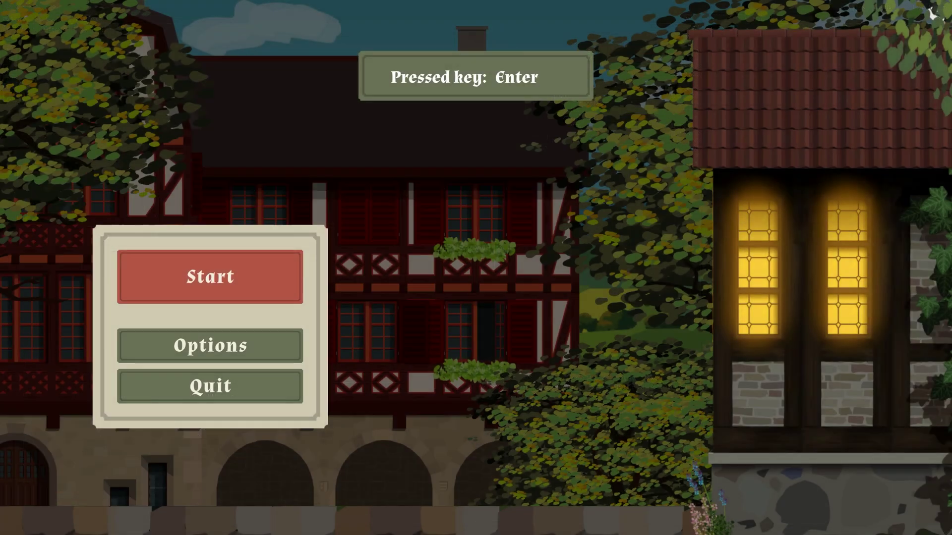
Open the options menu again, test sideways selection across its header buttons, and go back
key("Return")
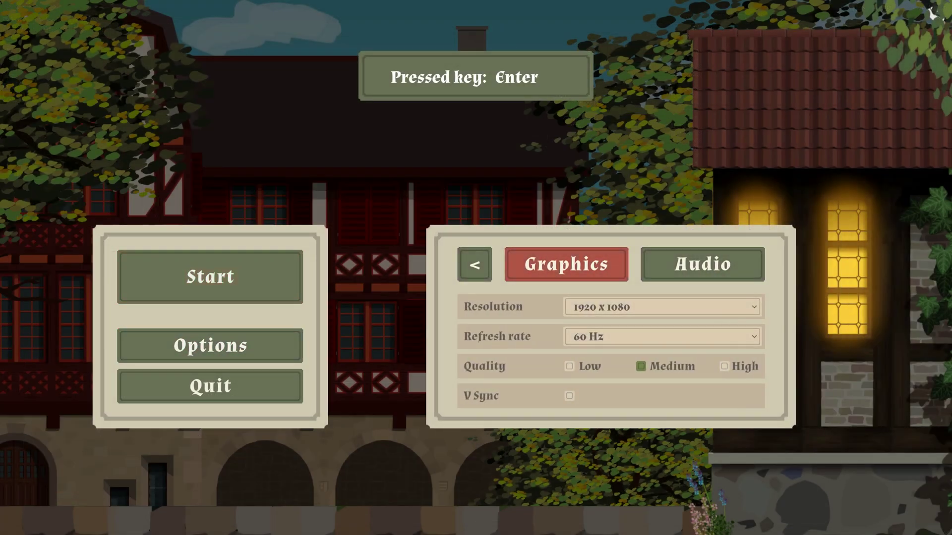
key("Right")
key("d")
key("a")
key("Return")
Test vertical selection in the main menu, reopen Options and move on from the Graphics button
key("s")
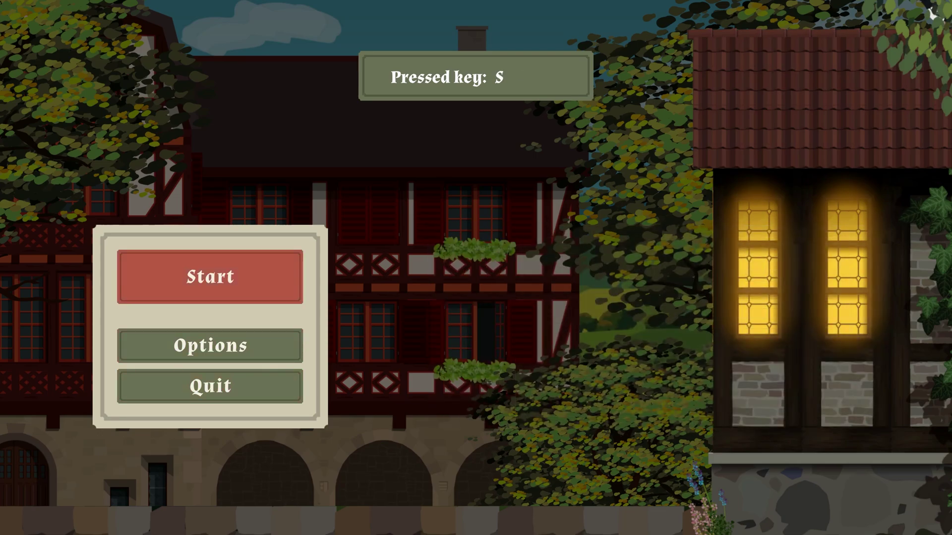
key("Up")
key("Return")
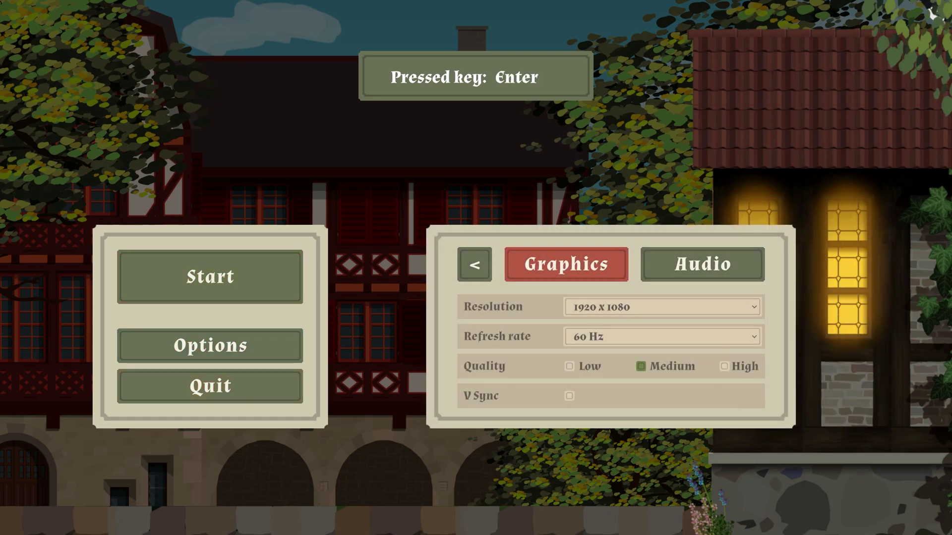
key("d")
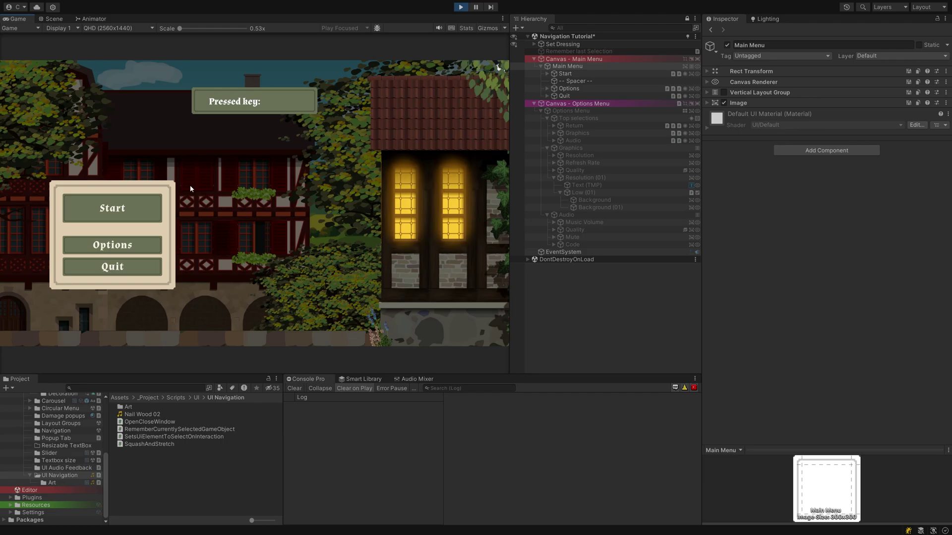
Test directional and submit keyboard navigation on the main menu in the running game
key("w")
key("s")
key("d")
key("a")
key("s")
key("w")
key("d")
key("Return")
Examine the Input System UI Input Module settings of the EventSystem object
left_click(554, 254)
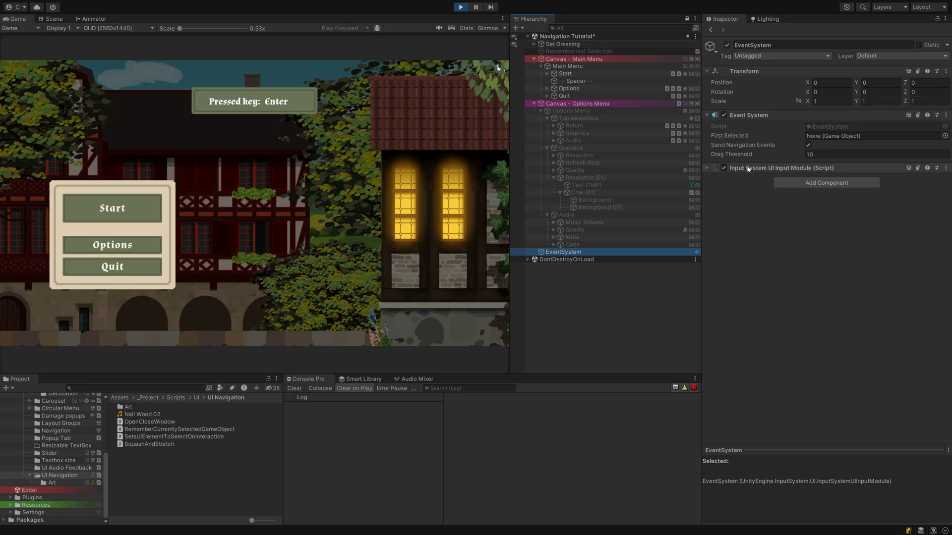
left_click(707, 168)
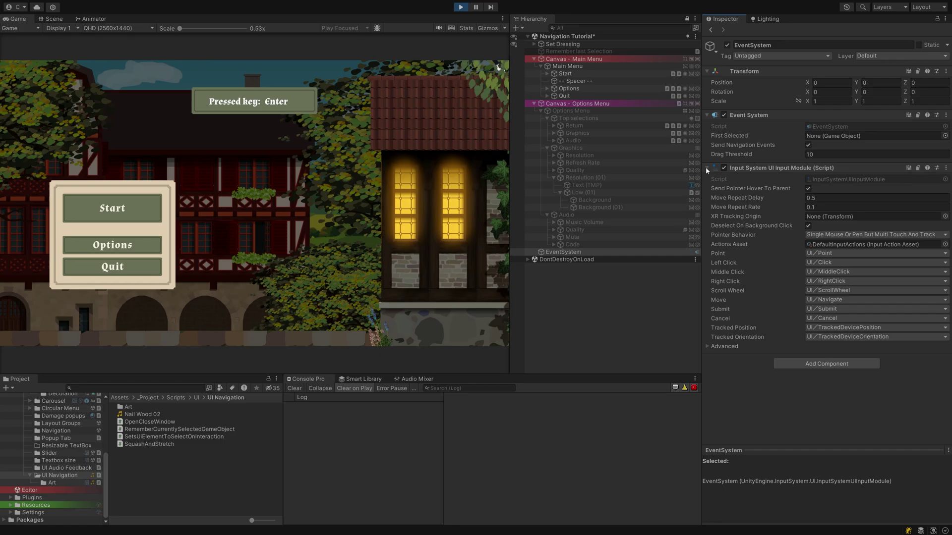
left_click(706, 168)
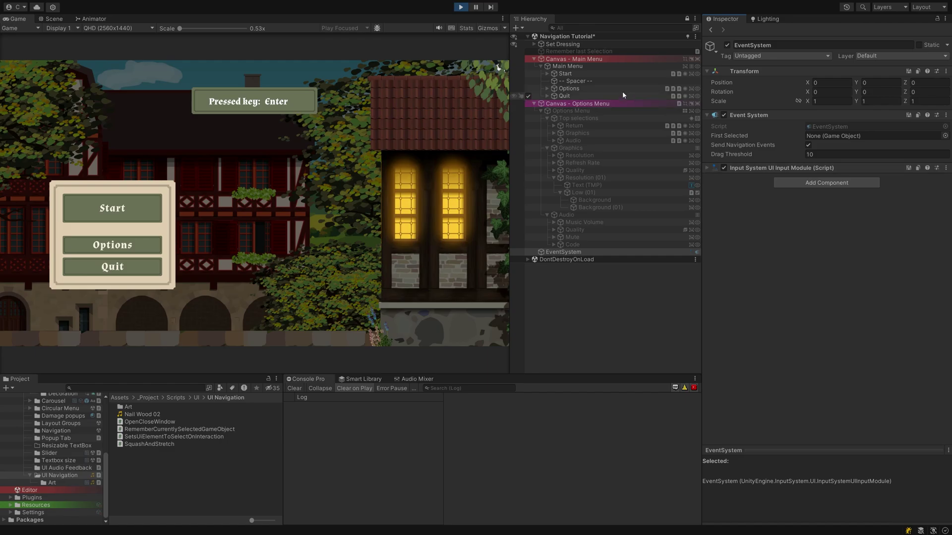
Exit play mode and assign the Start button as the Event System's First Selected object
left_click(460, 7)
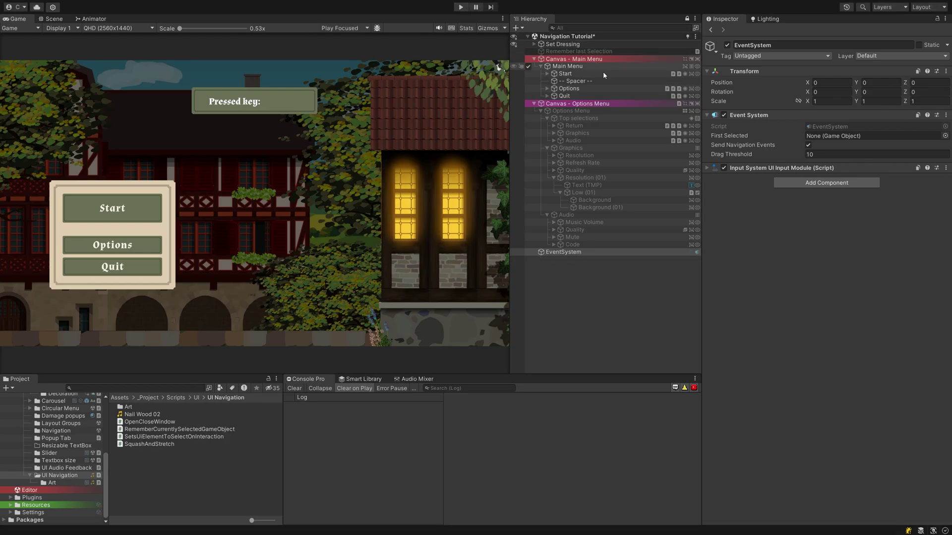
left_click(563, 74)
left_click_drag(562, 76, 826, 139)
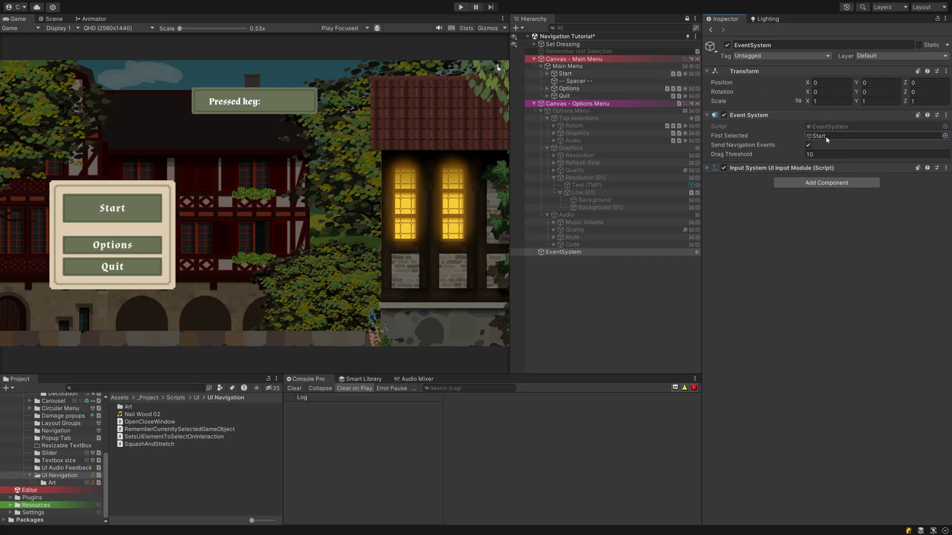
Run the game, test vertical keyboard navigation and submitting on the main menu buttons, and stop play mode
left_click(462, 10)
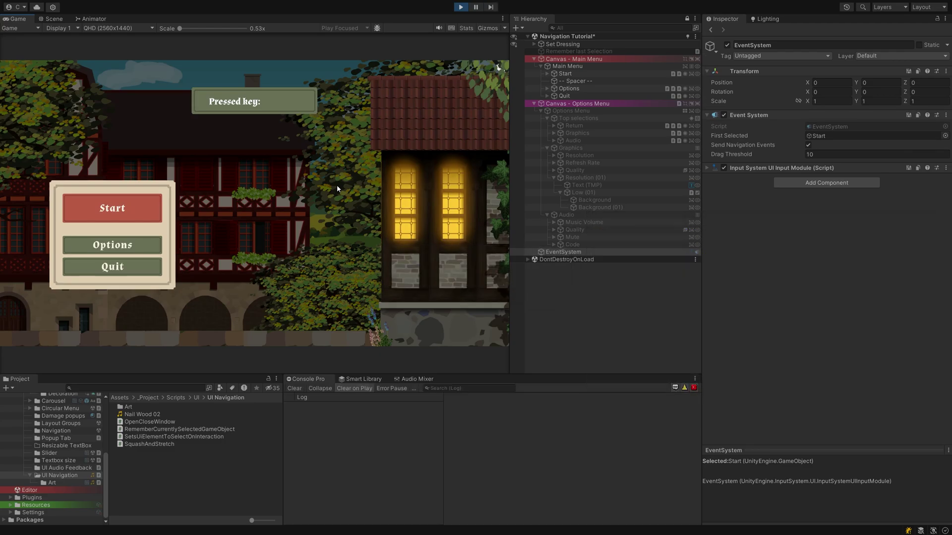
key("s")
key("s")
key("w")
key("w")
key("s")
key("s")
key("w")
key("w")
key("Return")
key("s")
key("s")
key("Return")
key("w")
key("w")
left_click(460, 7)
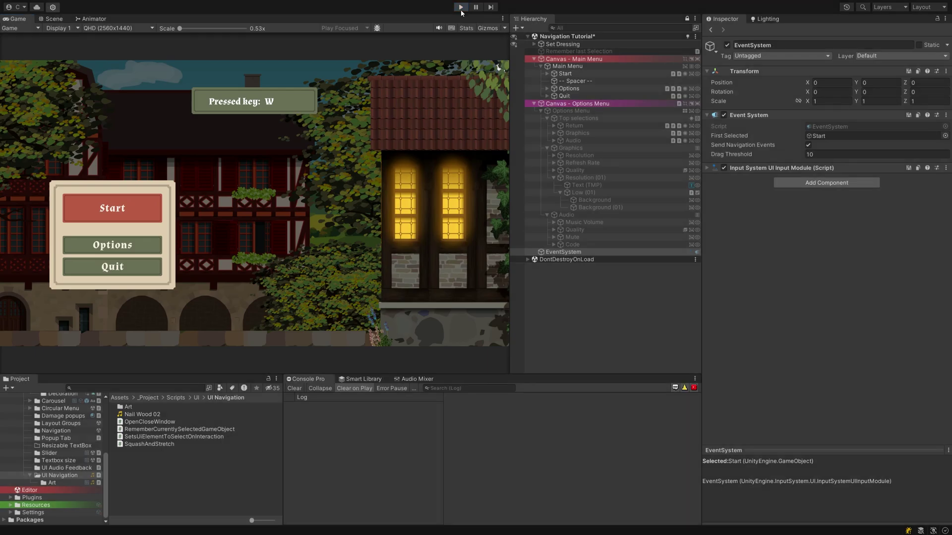
Examine the Start button's visualized navigation links up close in the Scene view
left_click(52, 19)
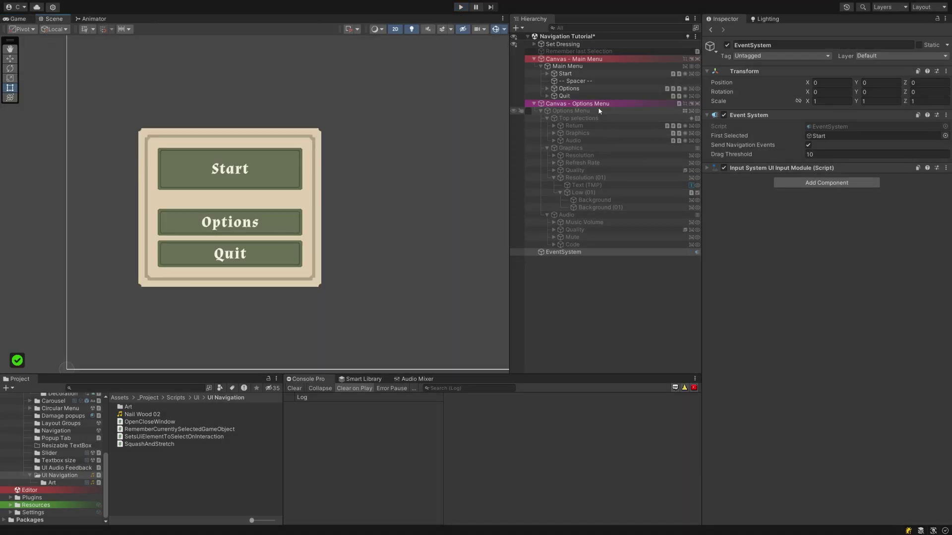
left_click(569, 73)
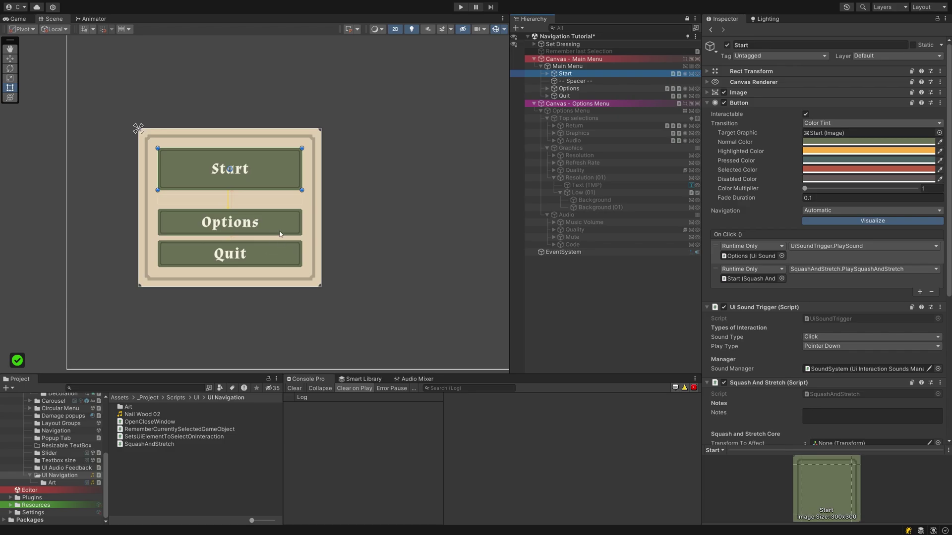
left_click(838, 217)
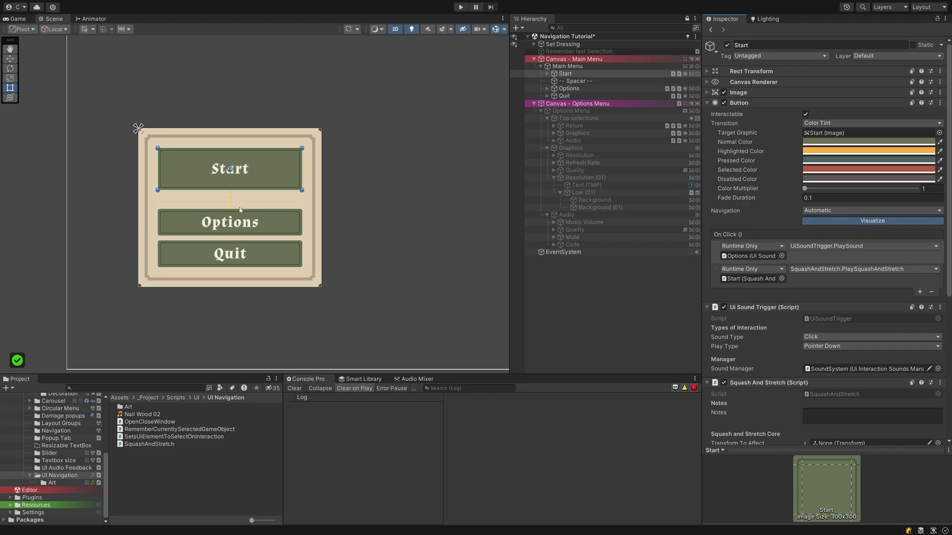
scroll(218, 208, "up", 6)
scroll(223, 203, "down", 4)
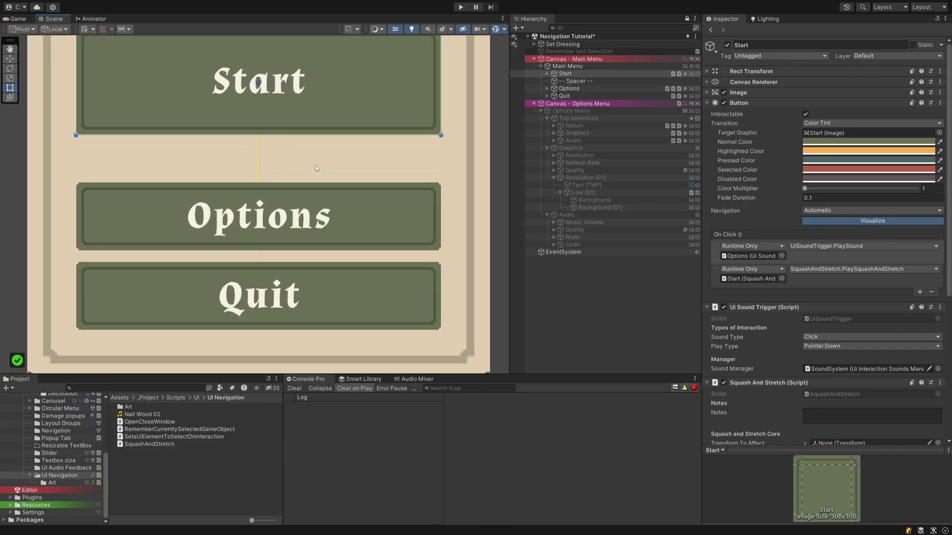
Set the Image color of both the Main Menu and Options Menu panels to black
left_click(562, 68)
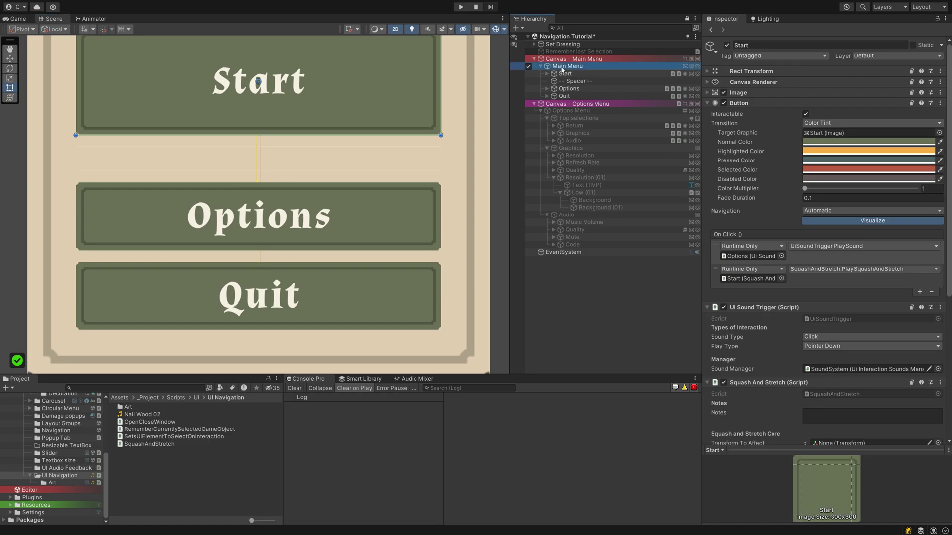
left_click(570, 111, "ctrl")
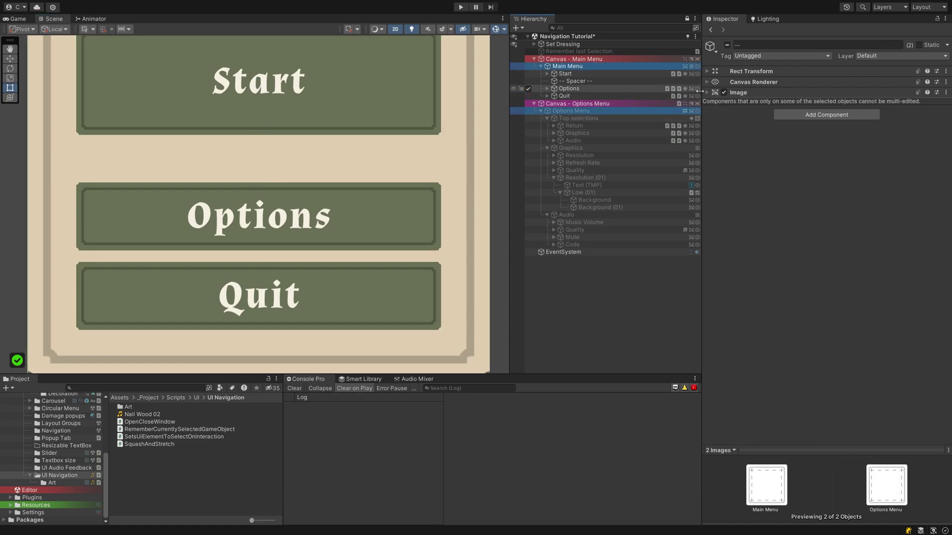
left_click(738, 93)
left_click(872, 113)
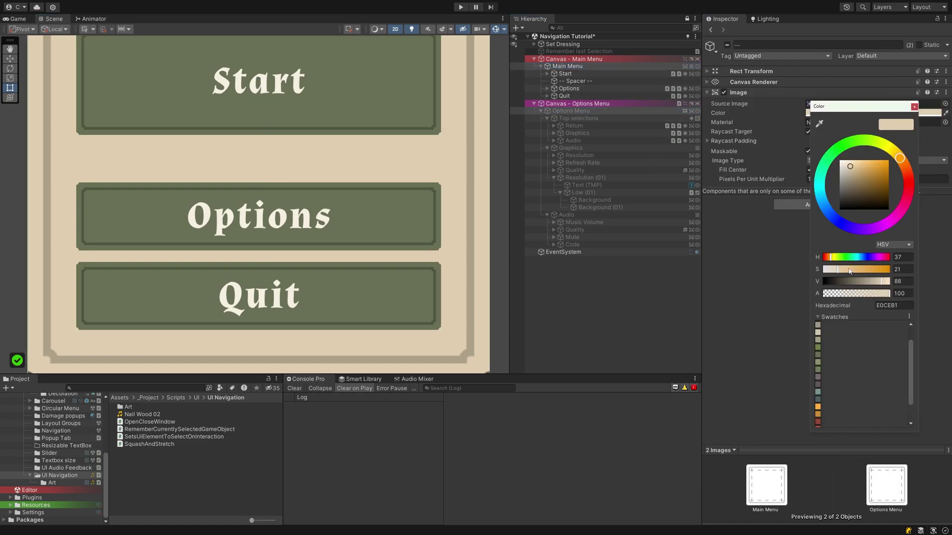
left_click_drag(849, 283, 823, 282)
left_click(914, 107)
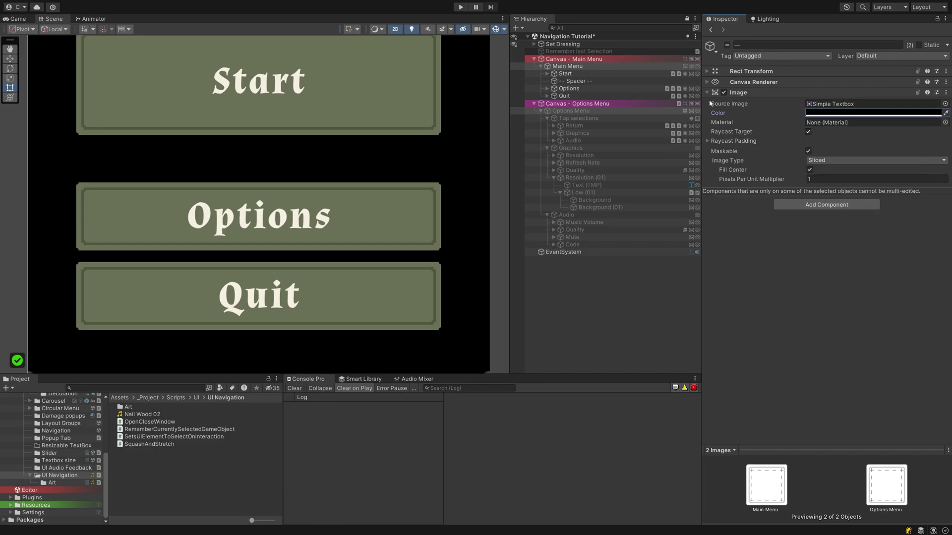
Compare the visualized navigation arrows of the Start and Options buttons
left_click(581, 75)
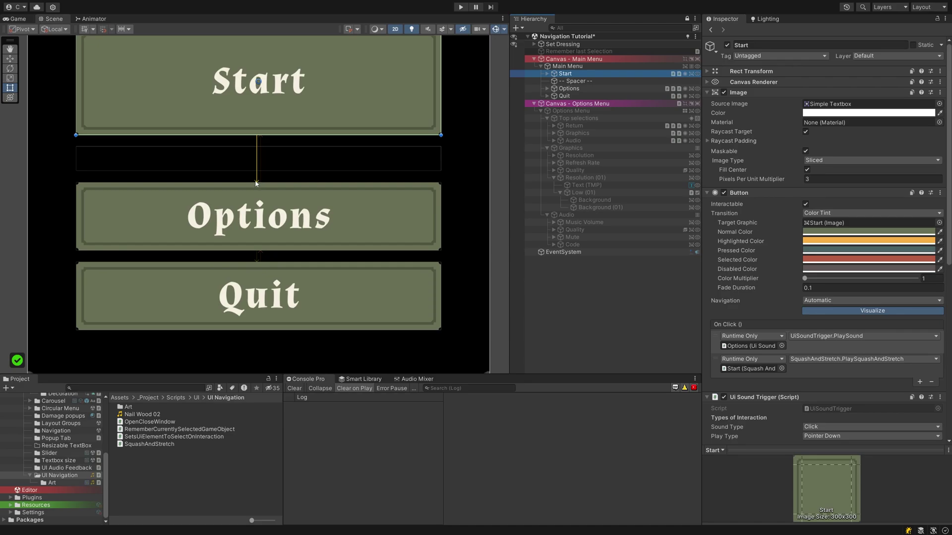
scroll(256, 183, "down", 2)
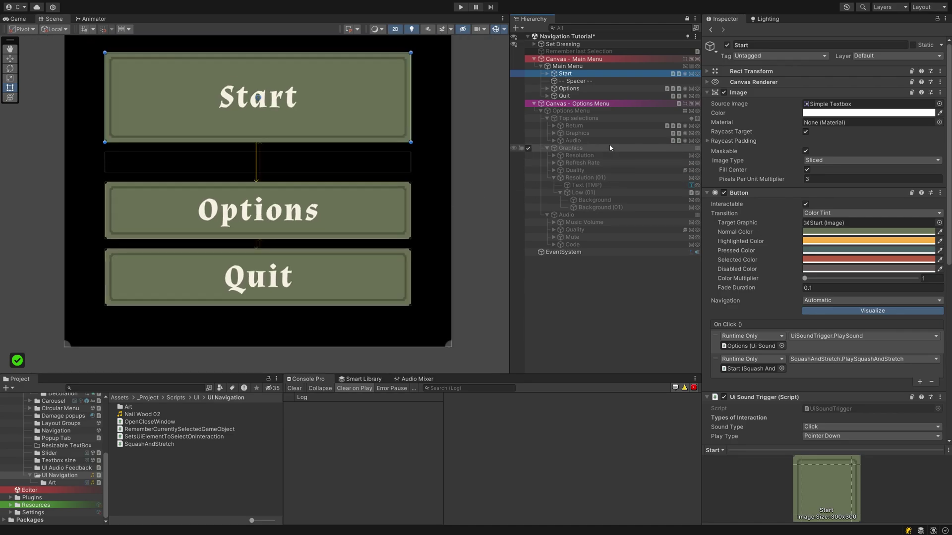
left_click(569, 89)
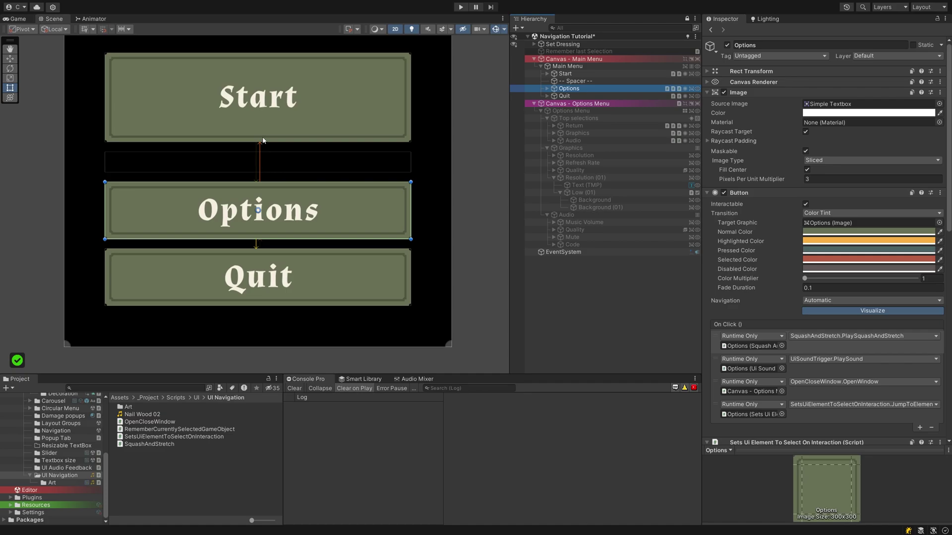
scroll(259, 183, "down", 1)
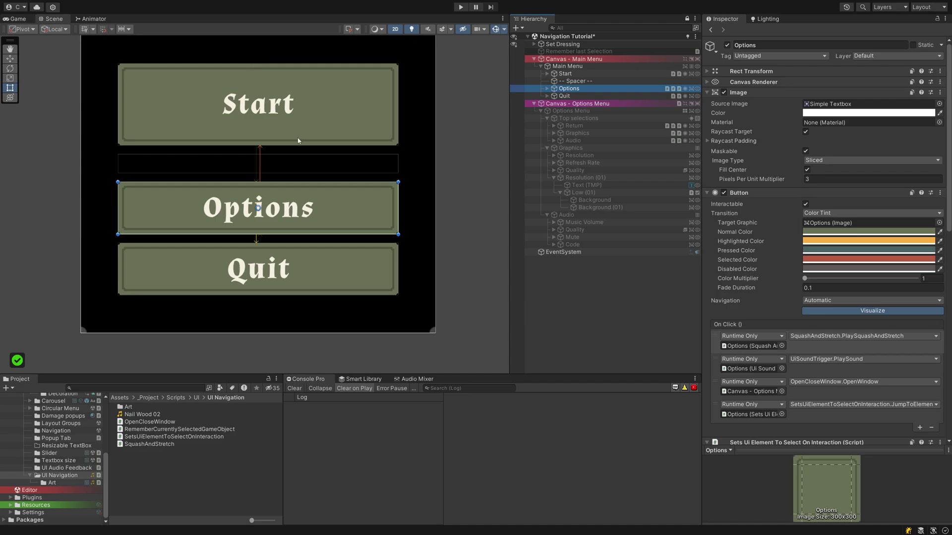
Set the Start button's Navigation to Everything and review the available navigation modes
left_click(347, 119)
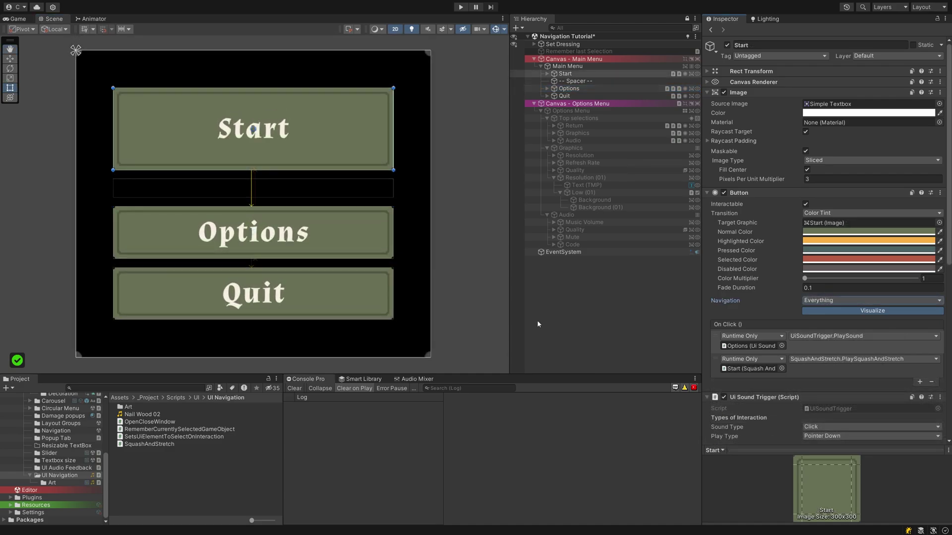
left_click(565, 74)
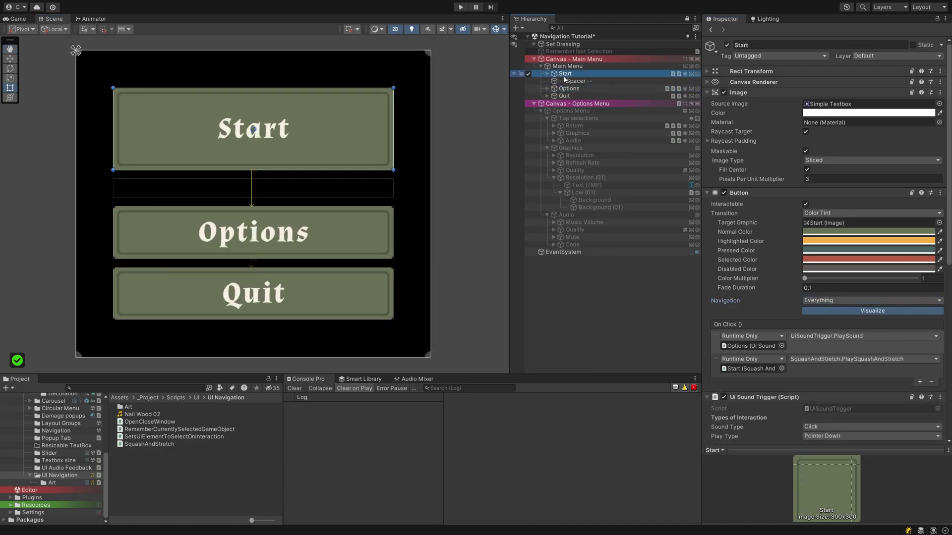
left_click(809, 301)
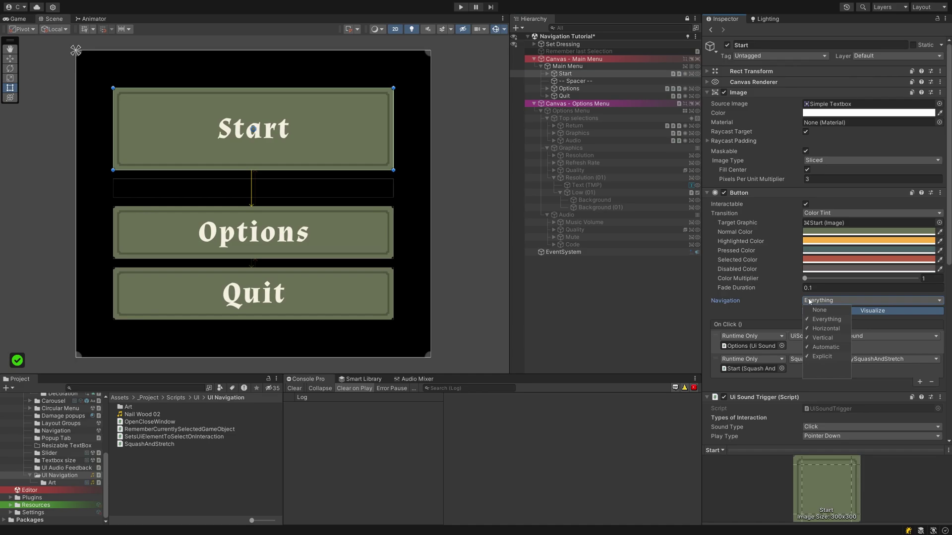
left_click(822, 357)
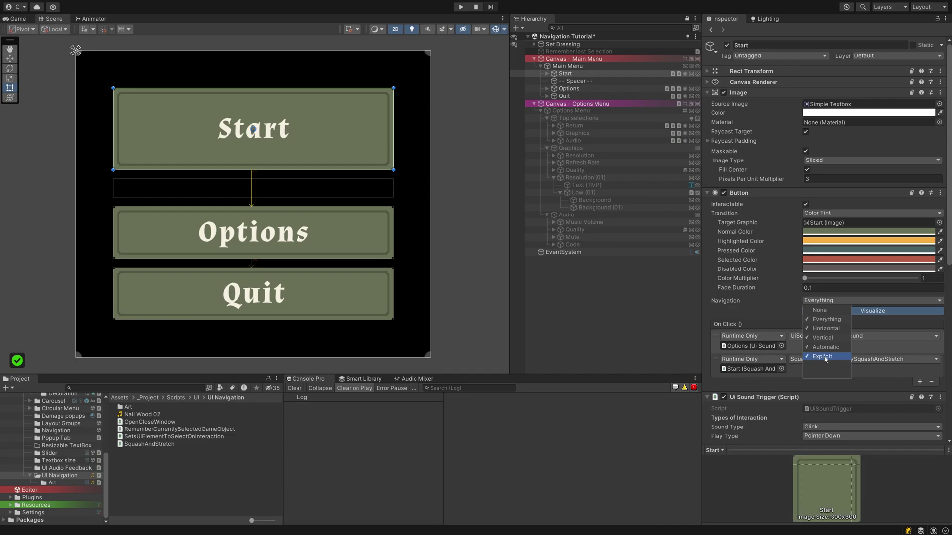
left_click(826, 319)
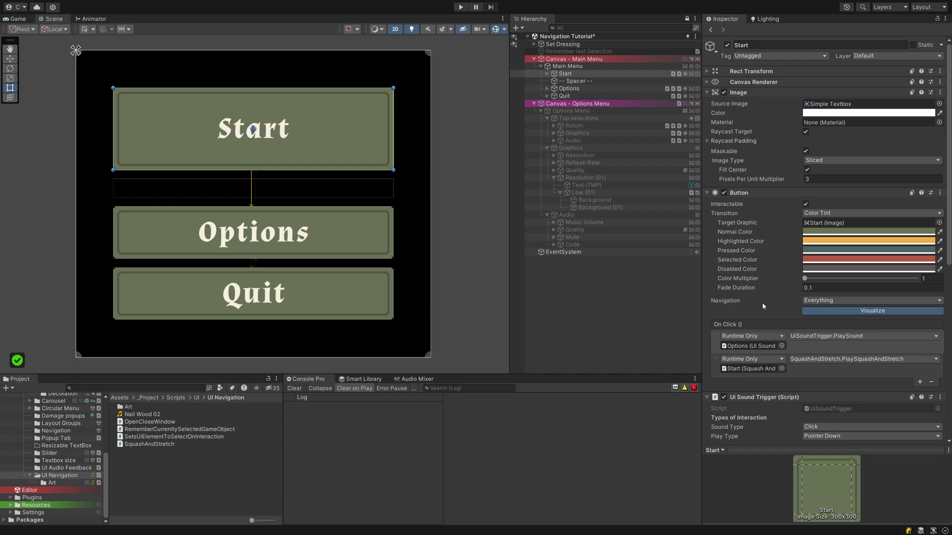
Set the Start button's Navigation to Explicit and assign the Options button to Select On Down
left_click(820, 301)
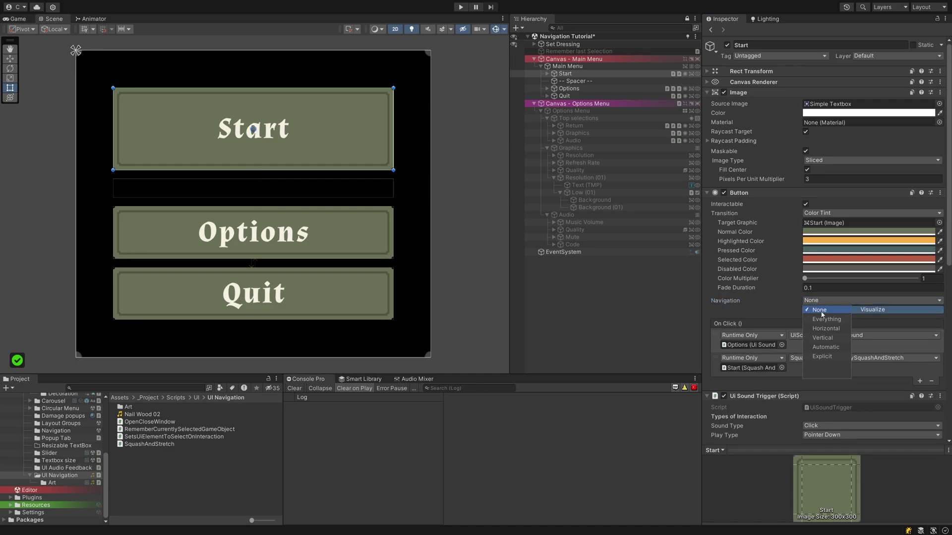
left_click(824, 356)
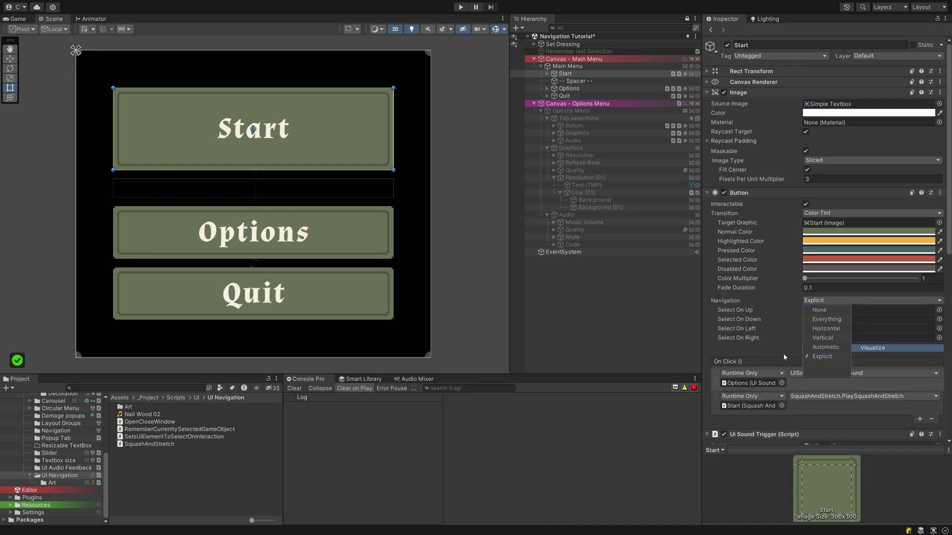
left_click(745, 345)
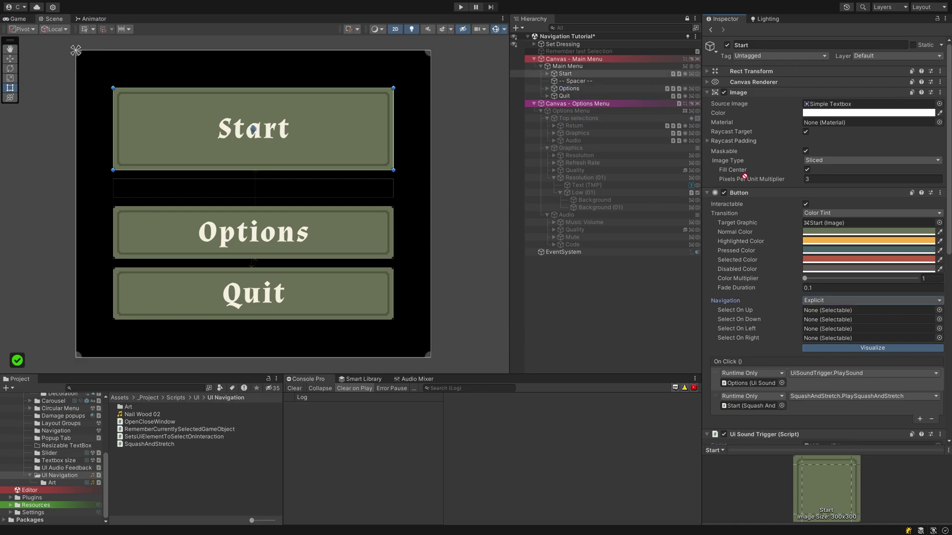
left_click_drag(744, 176, 826, 325)
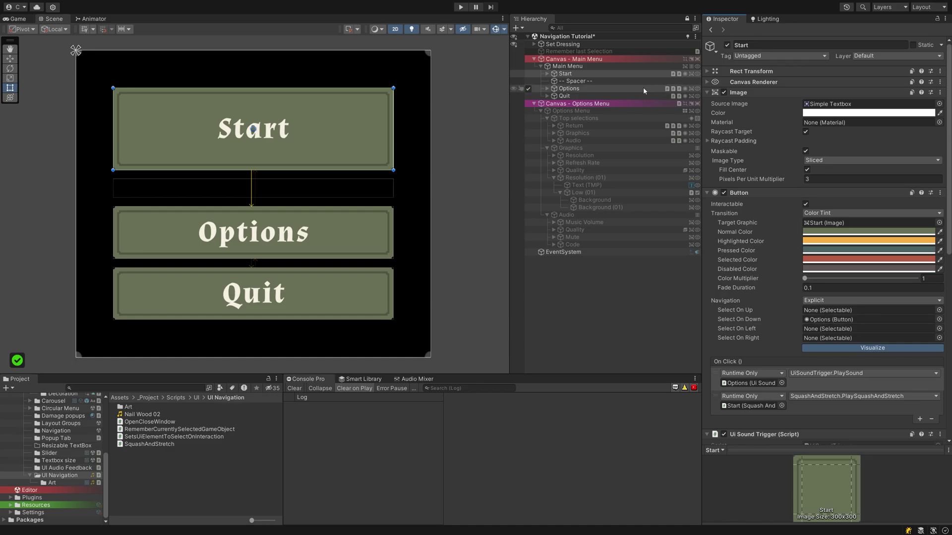
Assign the Quit button to the Start button's Select On Up and temporarily shift the Start button to inspect its navigation arrows
left_click_drag(564, 97, 829, 312)
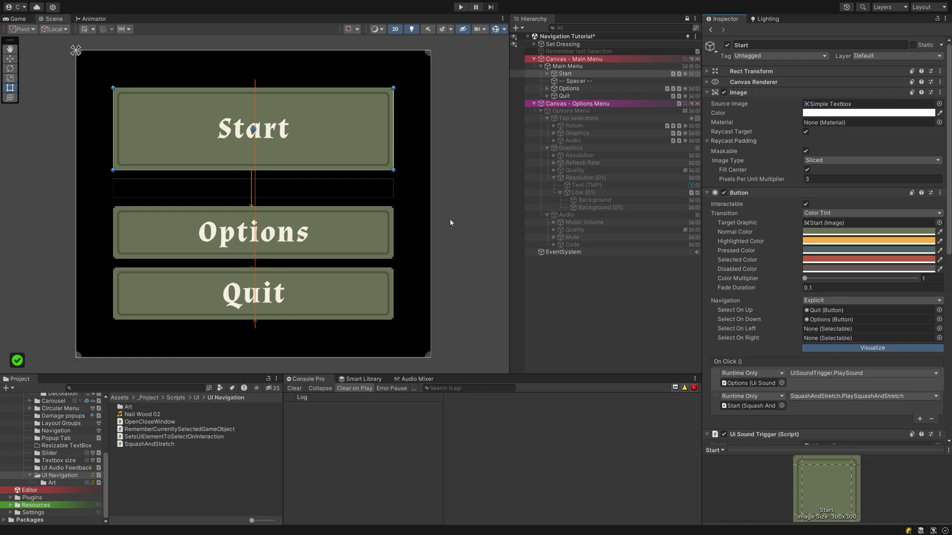
left_click_drag(237, 161, 436, 156)
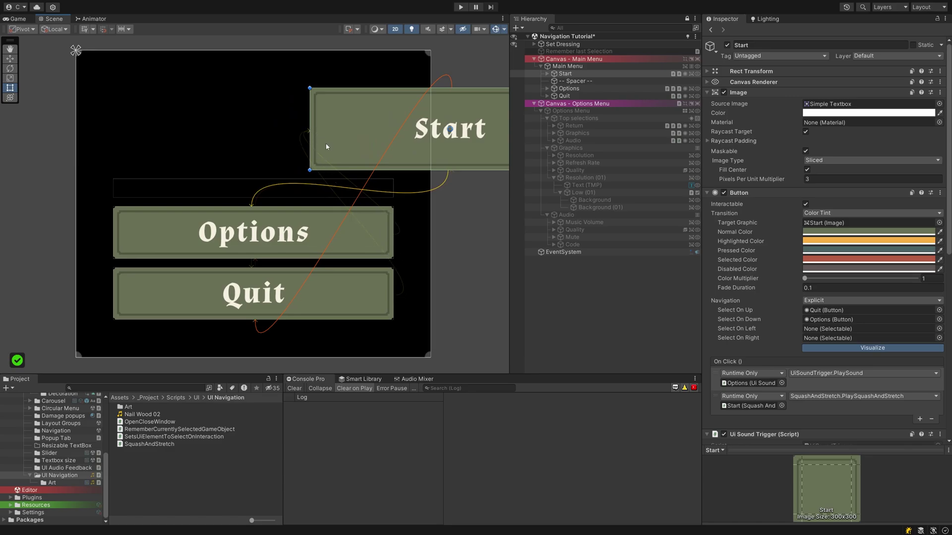
left_click_drag(469, 167, 274, 165)
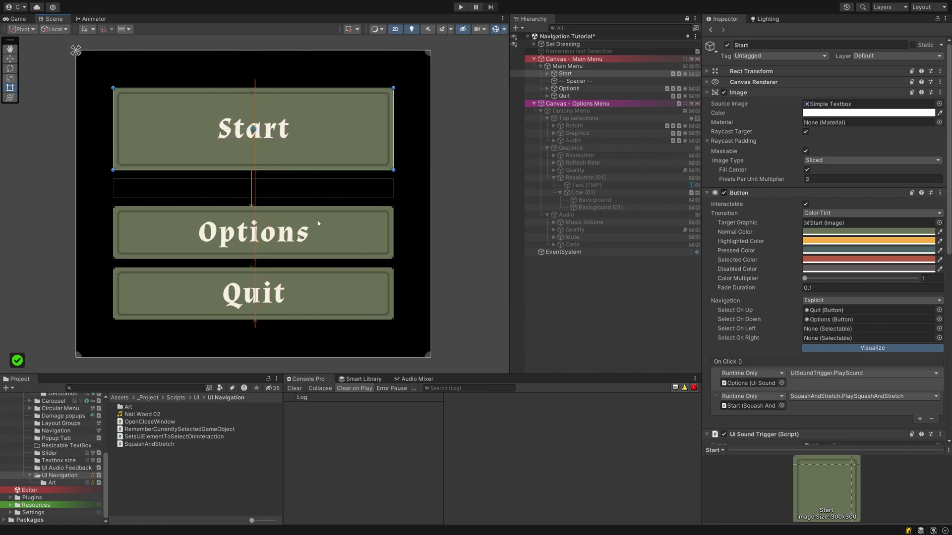
Set the Quit button's Navigation to Explicit, with Options as Select On Up and Start as Select On Down
left_click(569, 98)
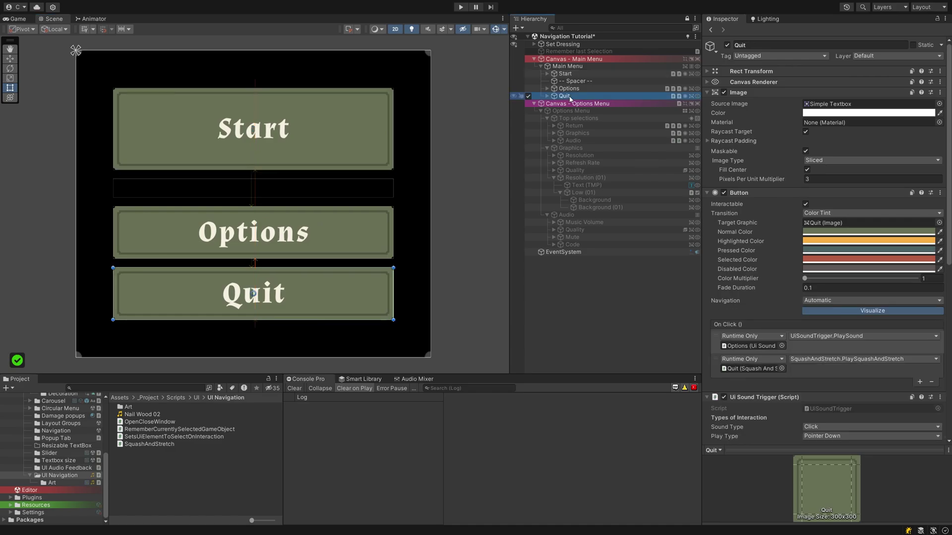
left_click(823, 301)
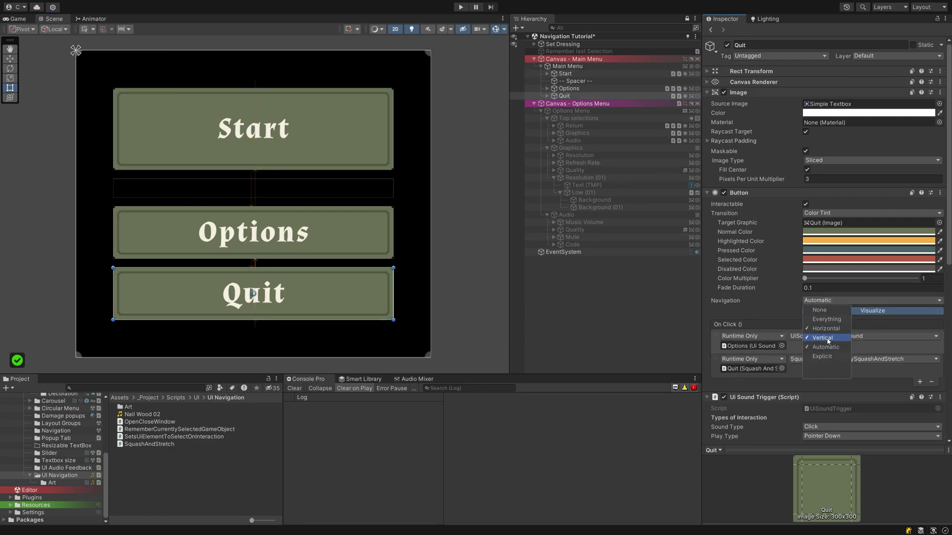
left_click(820, 310)
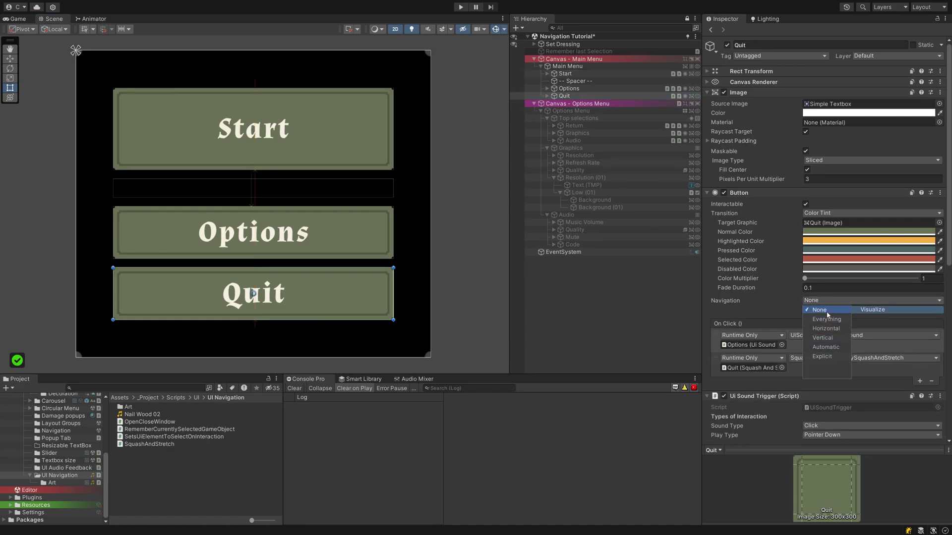
left_click(821, 357)
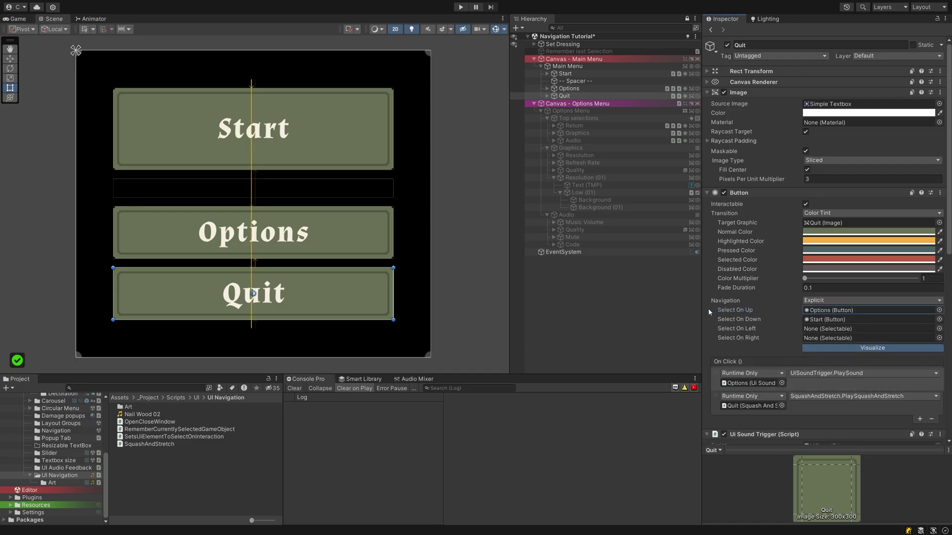
Run the game, test keyboard navigation up and down the main menu, and open the options menu
left_click(460, 7)
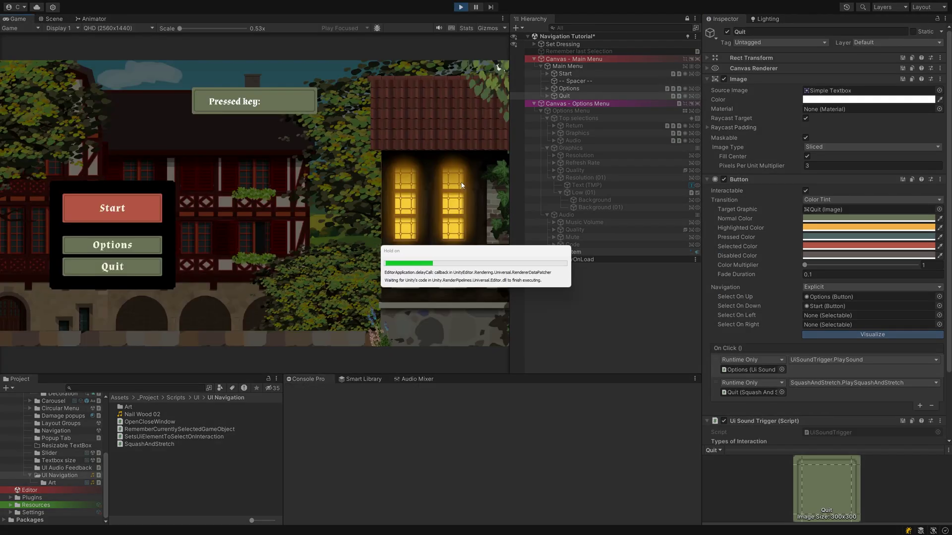
key("w")
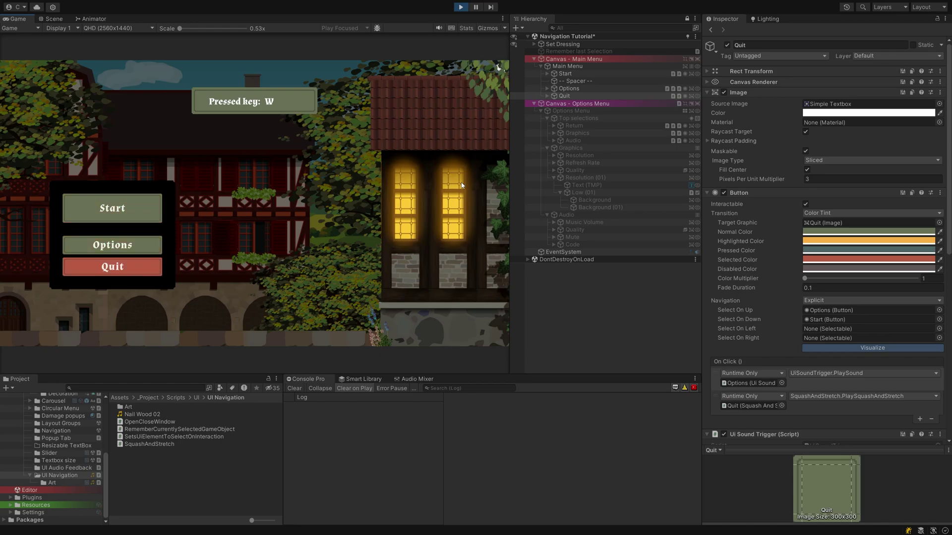
key("s")
key("Return")
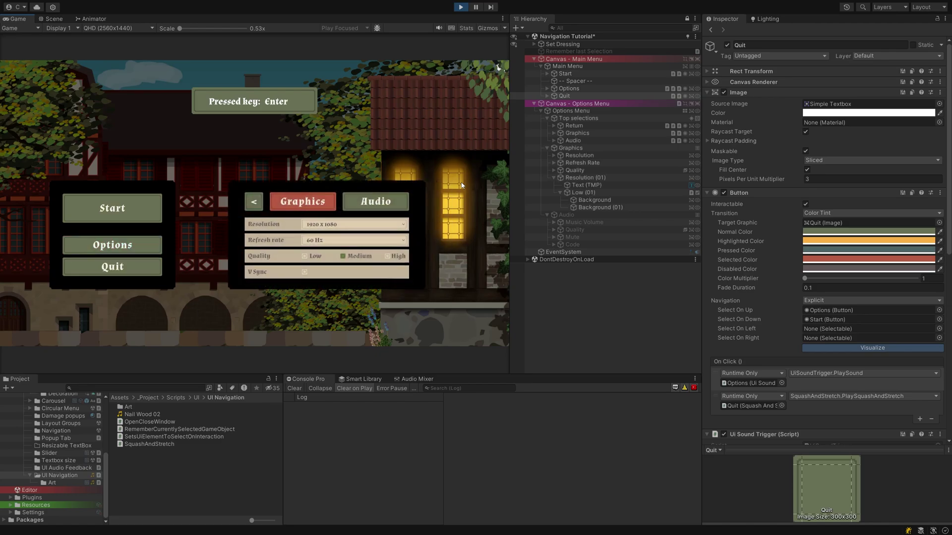
Test keyboard navigation through the options menu, switch to Audio and back to Graphics, and stop the game
key("d")
key("a")
key("s")
key("w")
key("s")
key("w")
key("s")
key("d")
key("a")
key("s")
key("w")
key("w")
key("d")
key("Return")
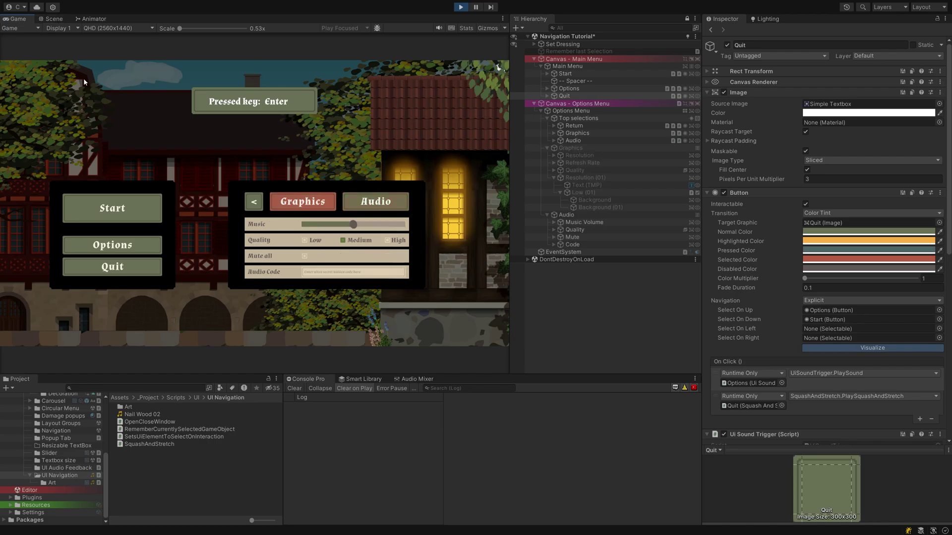
key("Return")
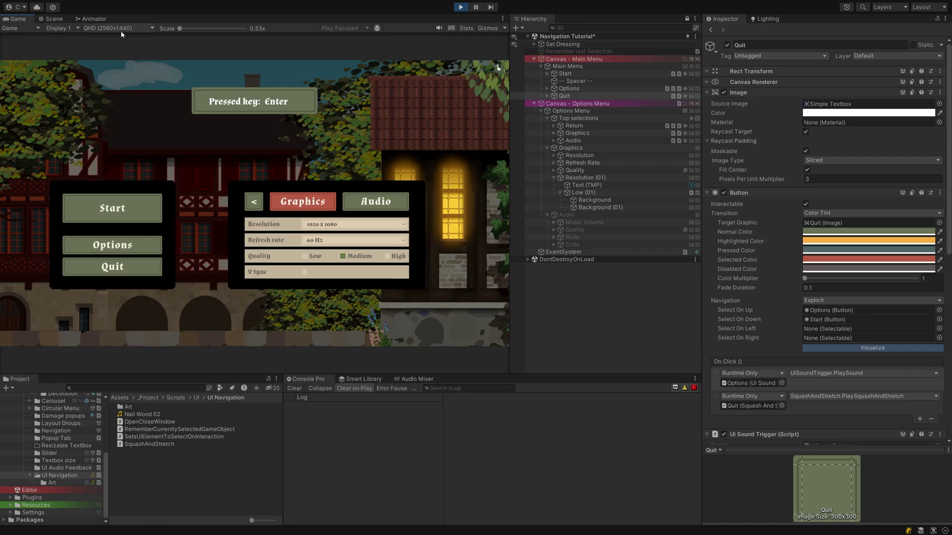
left_click(466, 8)
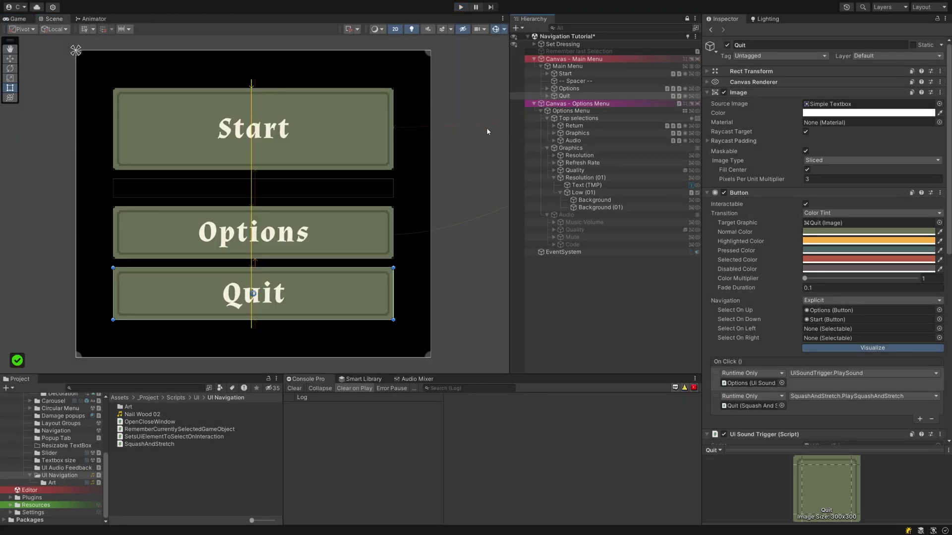
Set the Options button's Navigation to Explicit, with Start as Select On Up and Quit as Select On Down
middle_click_drag(431, 148, 128, 180)
scroll(148, 183, "down", 6)
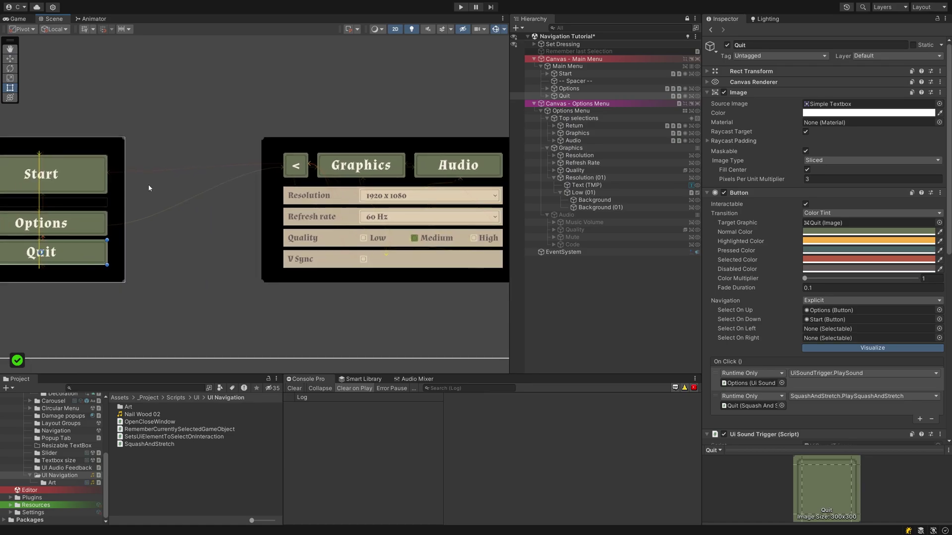
scroll(220, 227, "up", 4)
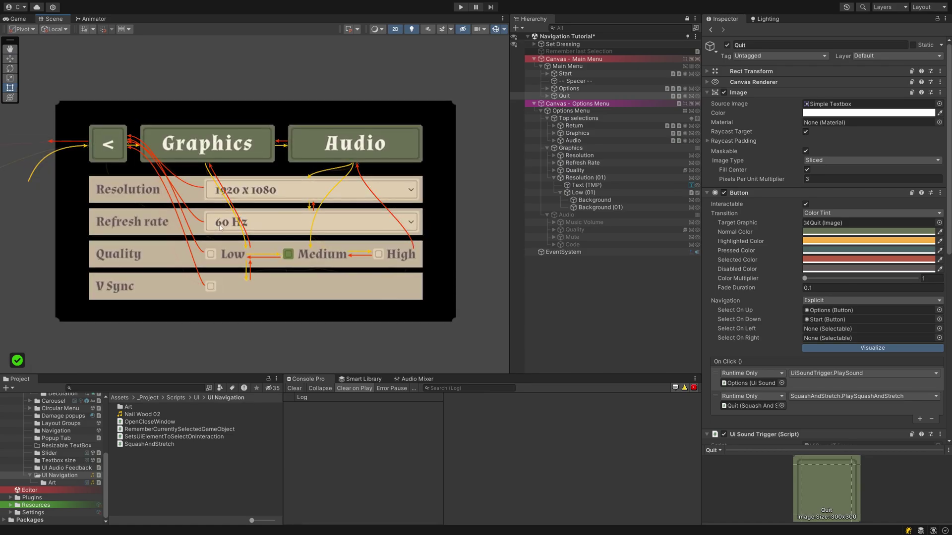
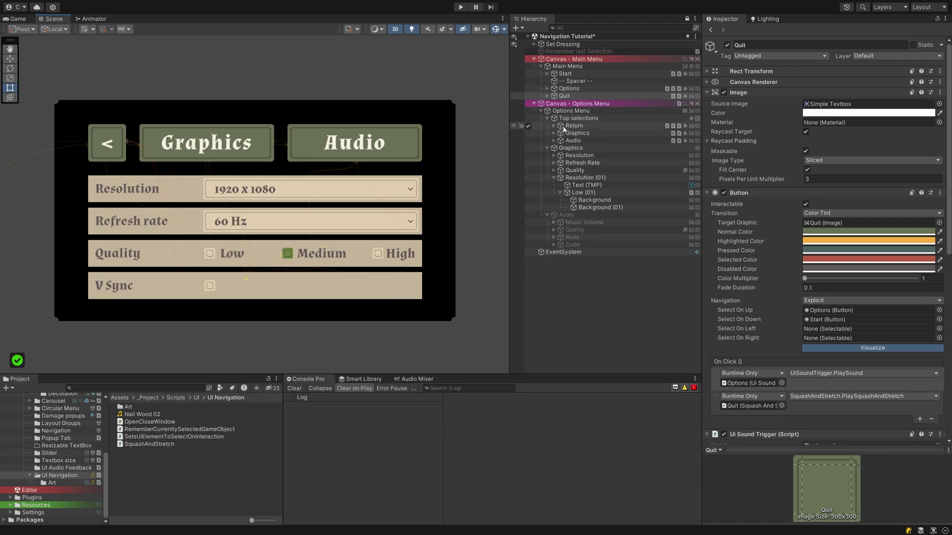
key("f")
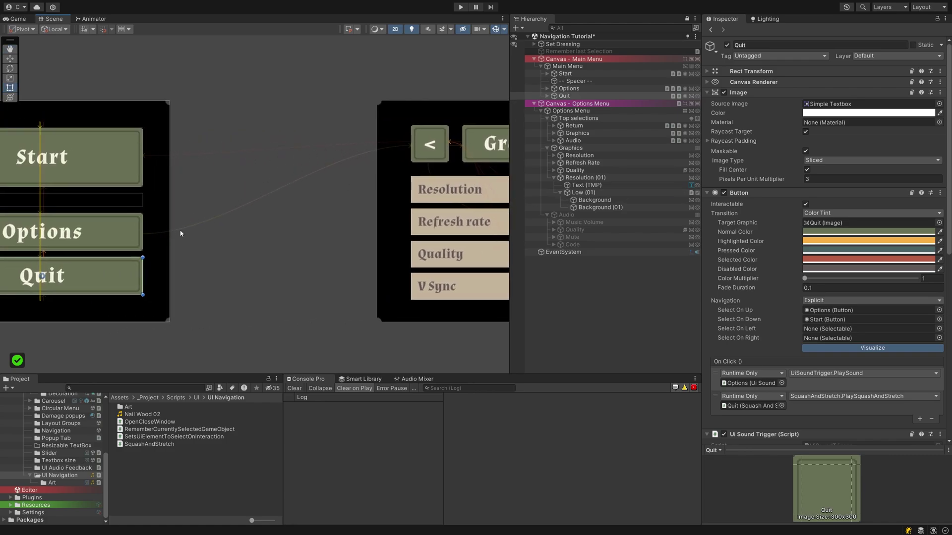
left_click(574, 90)
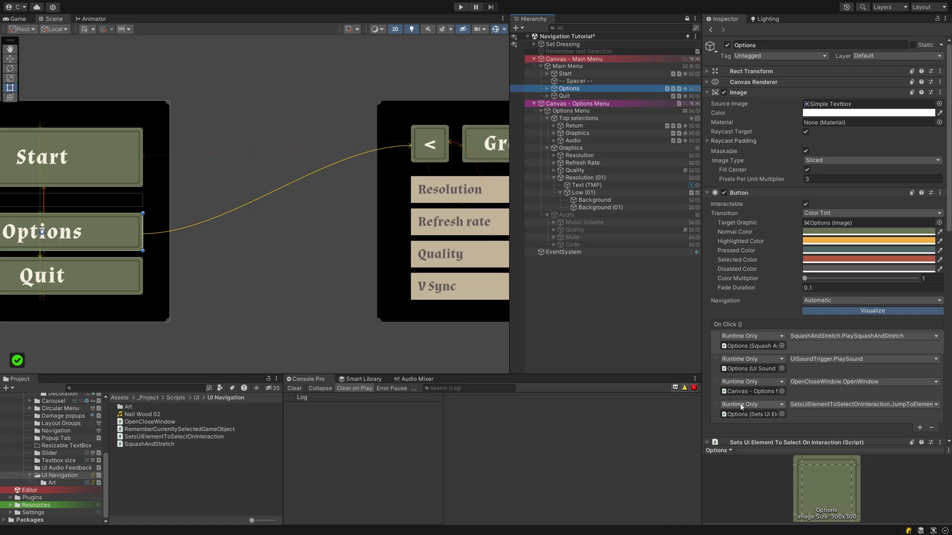
left_click(812, 302)
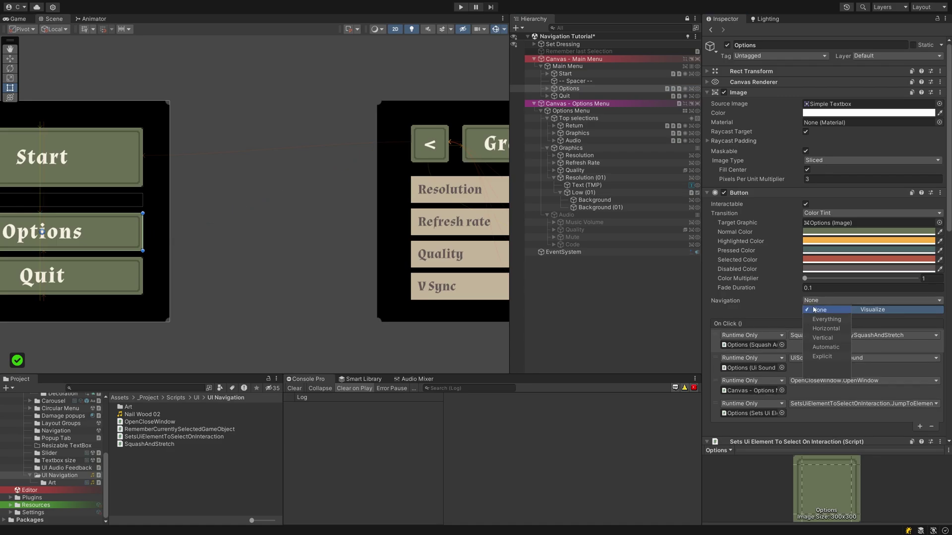
left_click(822, 356)
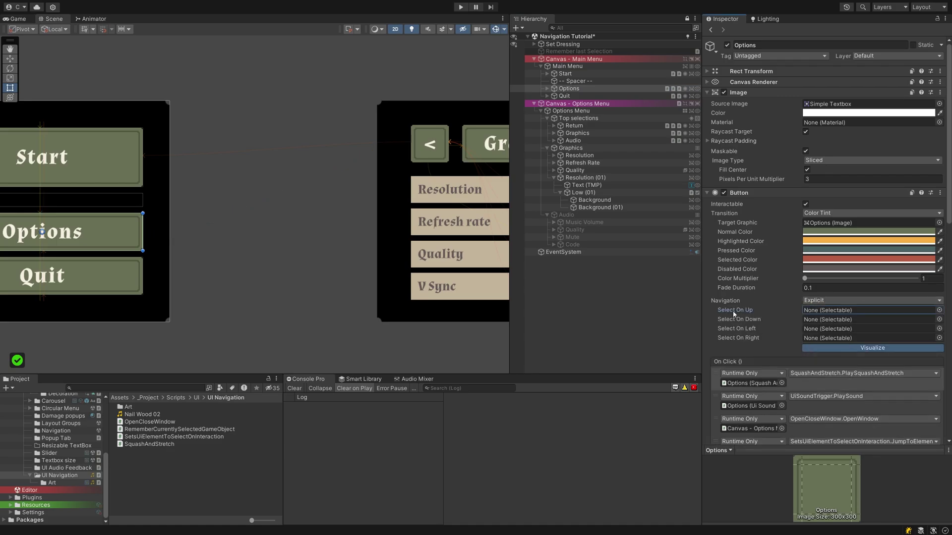
left_click_drag(575, 74, 816, 310)
left_click_drag(563, 99, 813, 321)
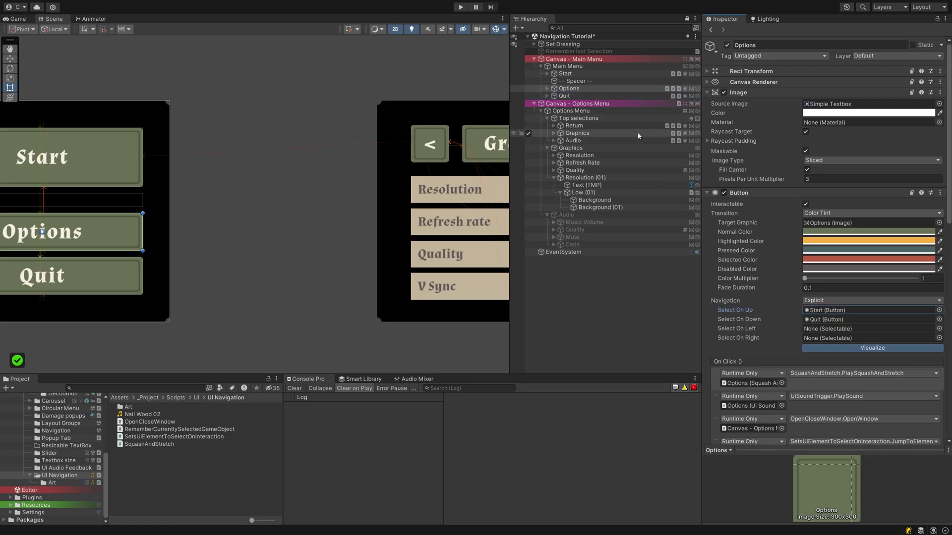
Set the Return button's Navigation to Explicit, with Graphics as Select On Right and Audio as Select On Left
left_click(575, 126)
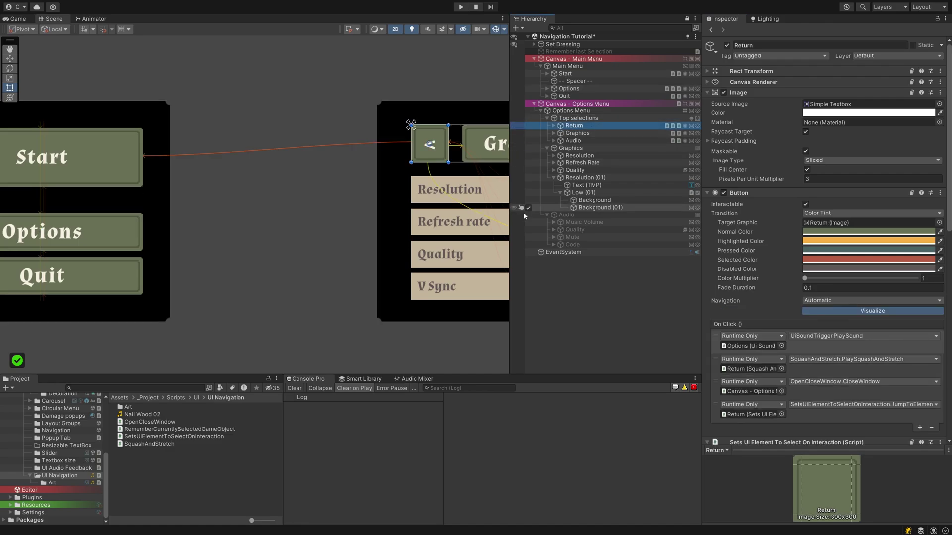
left_click(821, 300)
left_click(819, 310)
left_click(824, 356)
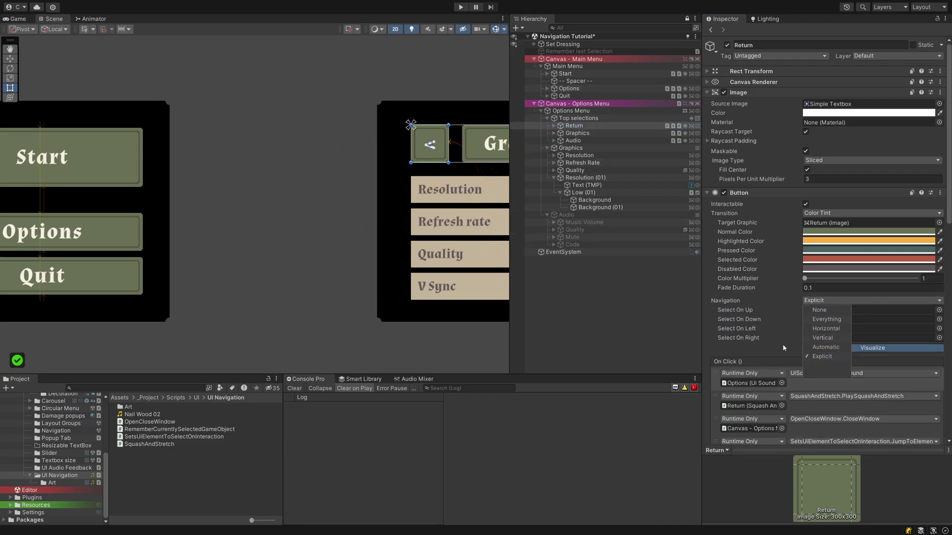
key("f")
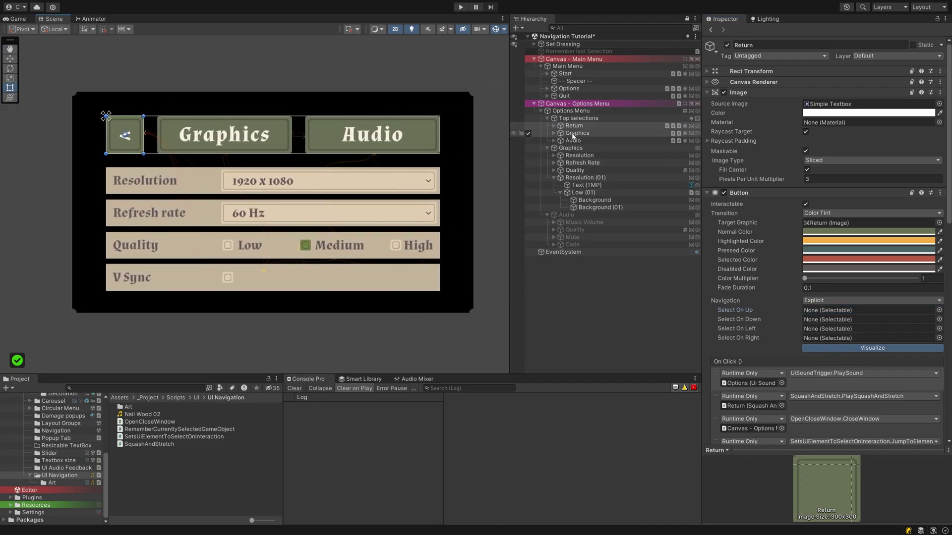
left_click_drag(573, 136, 842, 338)
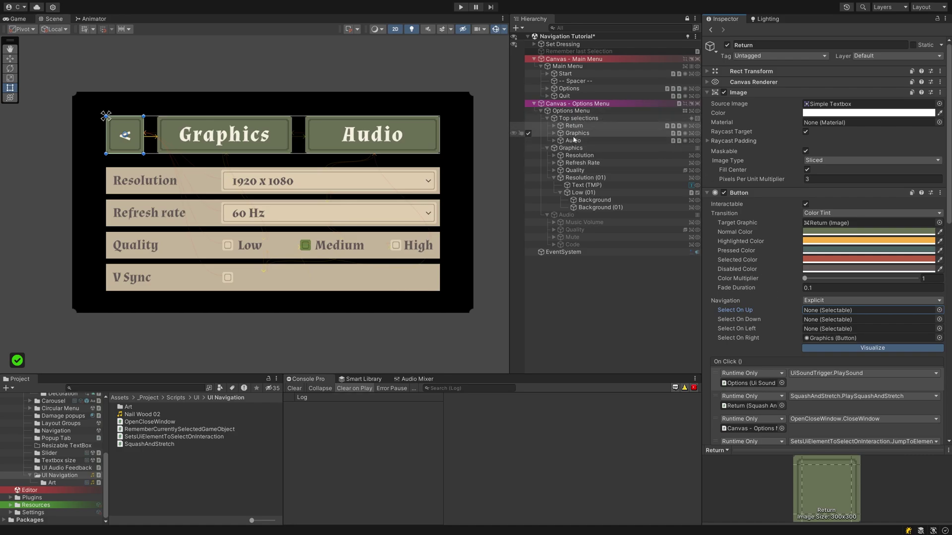
left_click_drag(572, 141, 816, 328)
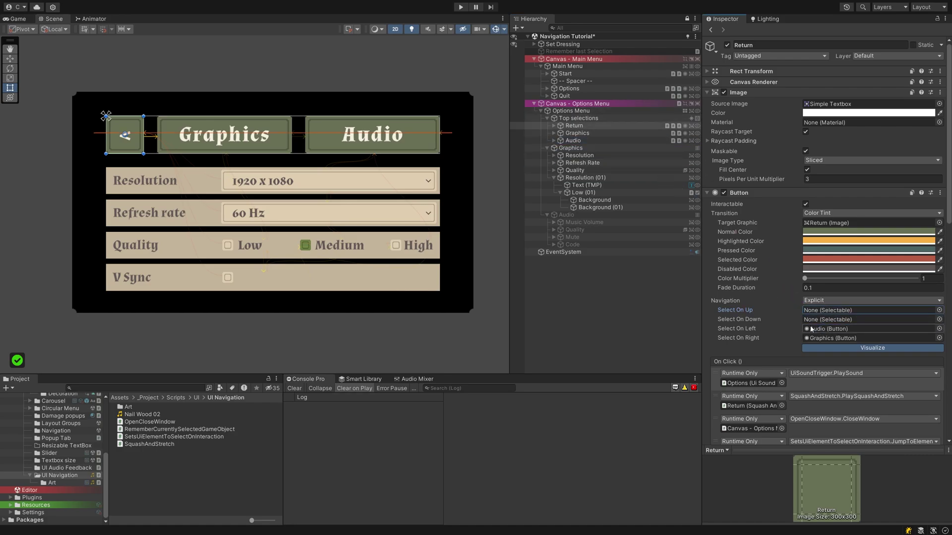
Set the Graphics button's Navigation to Explicit, linking Low (01) up, the Resolution dropdown down, Return left and Audio right
left_click(592, 132)
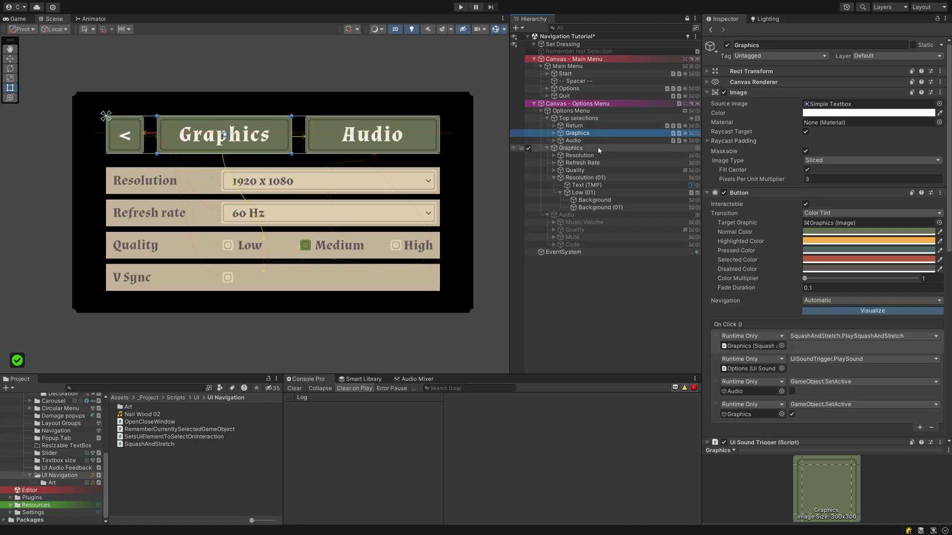
left_click(823, 300)
left_click(818, 318)
left_click(822, 357)
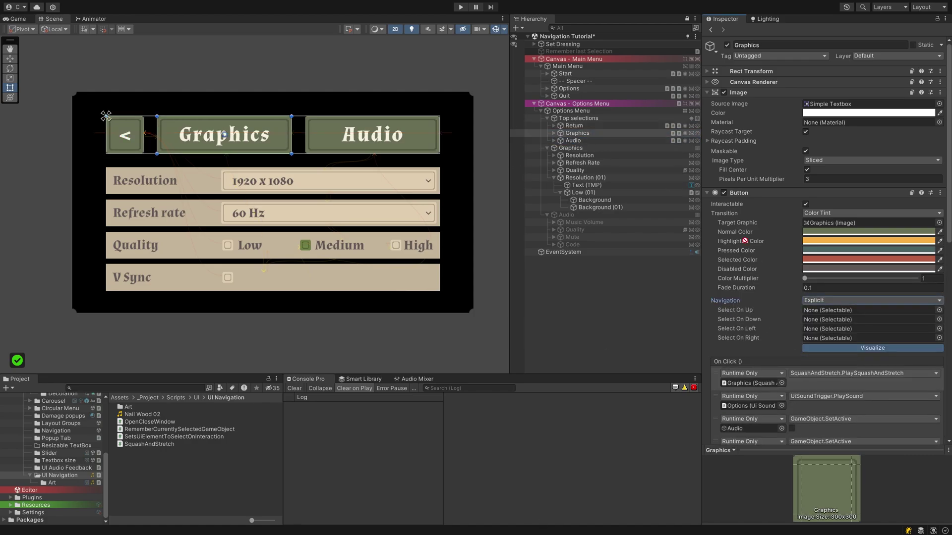
left_click(554, 155)
left_click_drag(585, 170, 842, 319)
left_click_drag(577, 207, 867, 310)
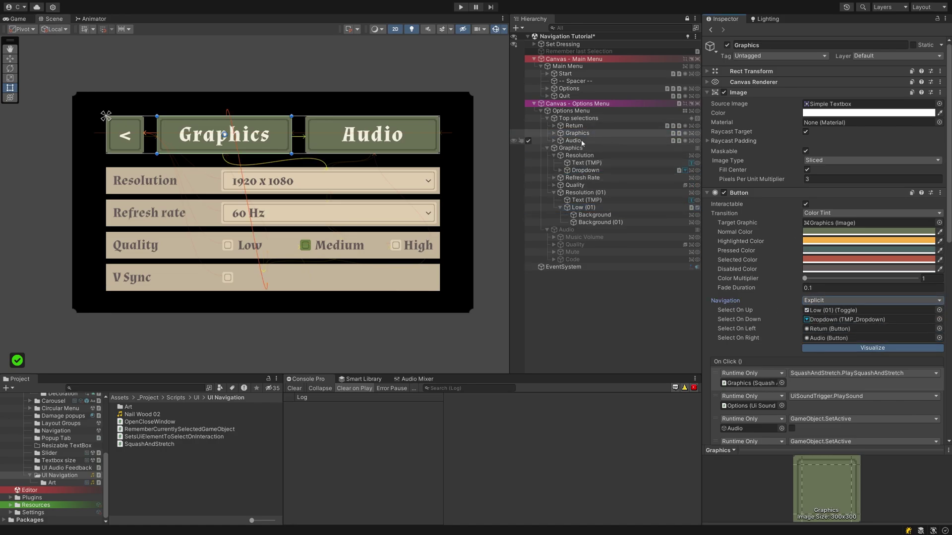
Assign the Return button to the Audio button's Select On Right
left_click(573, 142)
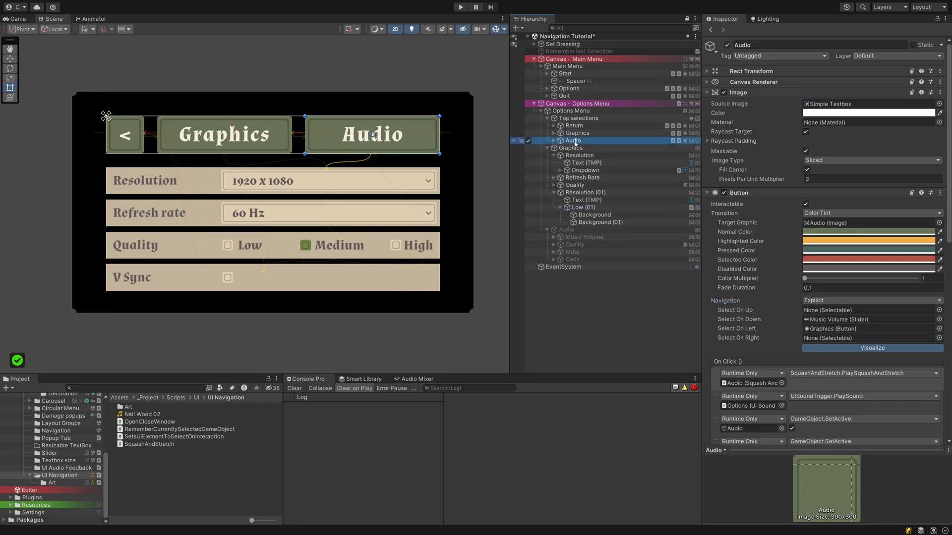
left_click_drag(574, 125, 868, 338)
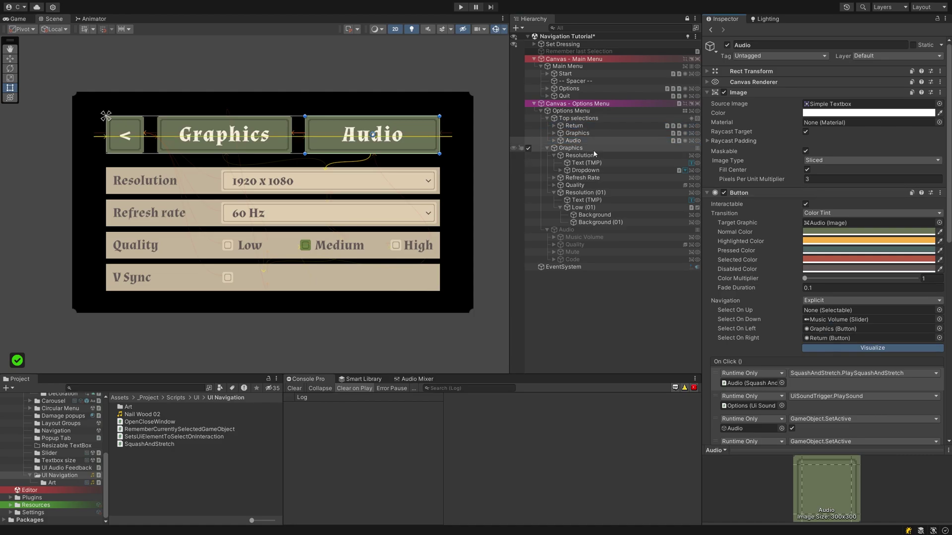
Set the Resolution dropdown's Navigation to Explicit, with the Graphics button as Select On Up and the Refresh Rate dropdown as Select On Down
left_click(579, 155)
left_click(585, 170)
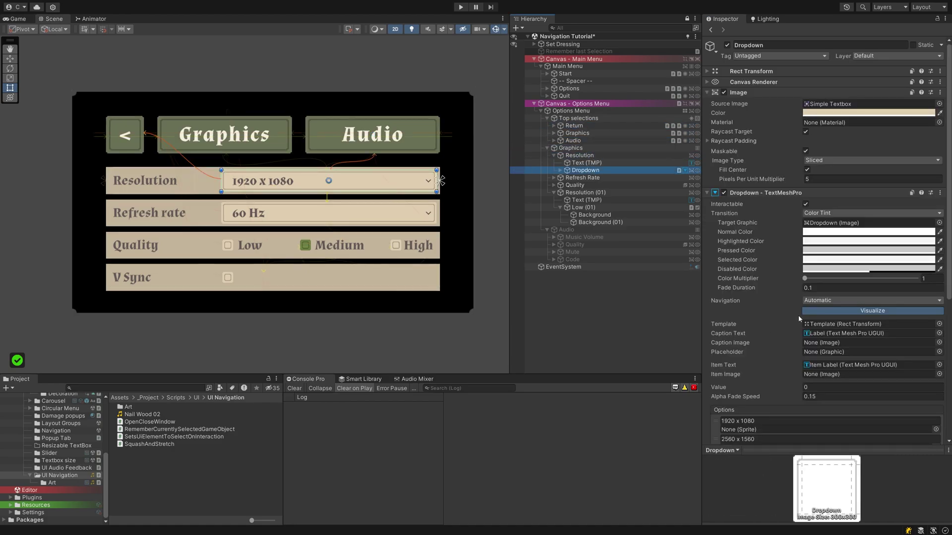
left_click(825, 301)
left_click(828, 358)
left_click_drag(577, 133, 867, 310)
left_click(554, 177)
left_click_drag(586, 192, 822, 321)
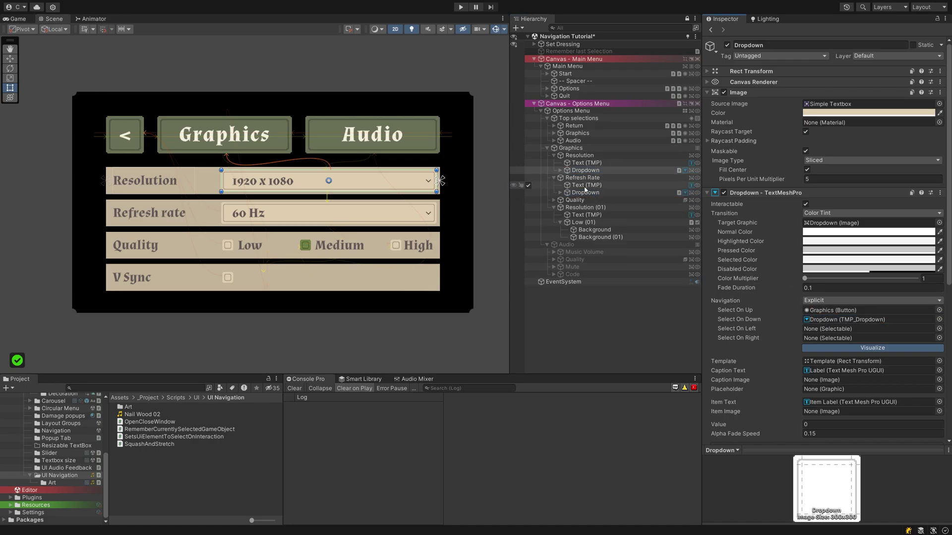
Link the Refresh Rate dropdown's Select On Up to the Resolution dropdown and its Select On Down to the Low quality toggle
left_click(585, 192)
left_click_drag(585, 170, 868, 310)
left_click(554, 199)
left_click_drag(578, 215, 867, 319)
Set the Navigation of the Low, Medium and High quality toggles to Explicit
left_click(553, 156)
left_click(577, 200)
left_click(582, 230, "ctrl")
left_click(577, 259, "ctrl")
left_click(833, 189)
left_click(828, 246)
Link the Low toggle up to the Refresh Rate dropdown and down to the V Sync toggle, and the Medium toggle left to Low and right to High
left_click(577, 199)
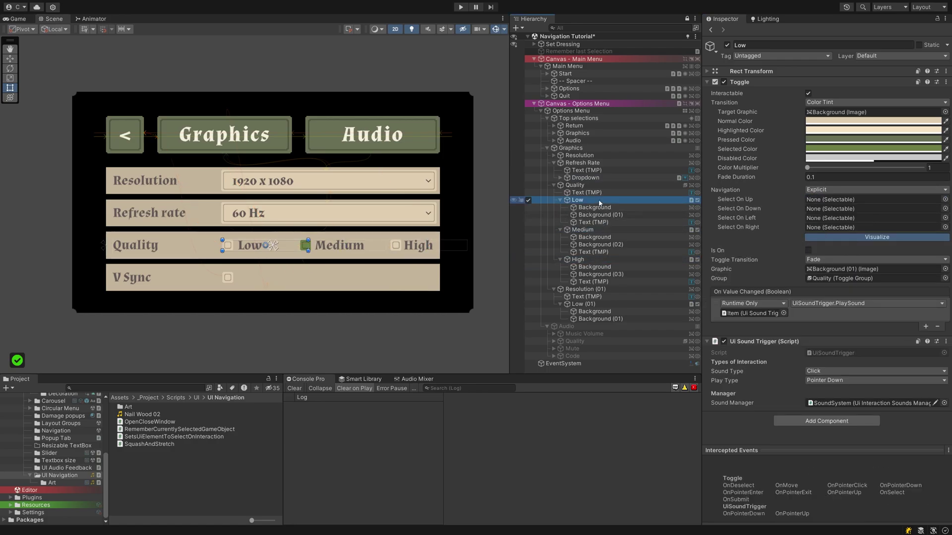
left_click_drag(583, 304, 872, 209)
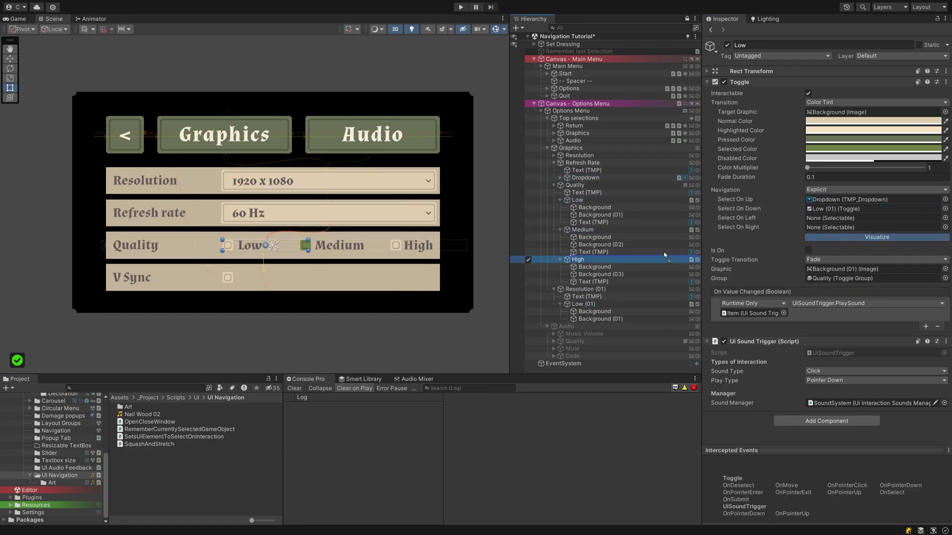
left_click(582, 230)
left_click_drag(577, 200, 823, 218)
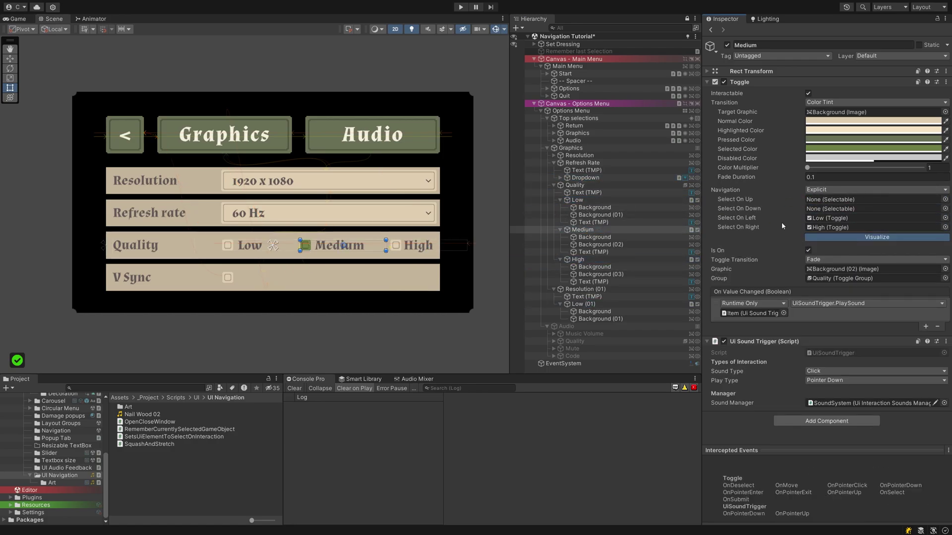
Link the High toggle left to Medium, right to Low, up to the Refresh Rate dropdown and down to the V Sync toggle
left_click(578, 259)
left_click_drag(582, 230, 822, 218)
left_click_drag(583, 303, 822, 209)
left_click_drag(584, 178, 822, 199)
left_click_drag(577, 200, 820, 228)
Set the V Sync toggle's Navigation to Explicit with the Low quality toggle as Select On Up
left_click(584, 304)
left_click(875, 190)
left_click(833, 248)
left_click_drag(577, 200, 823, 199)
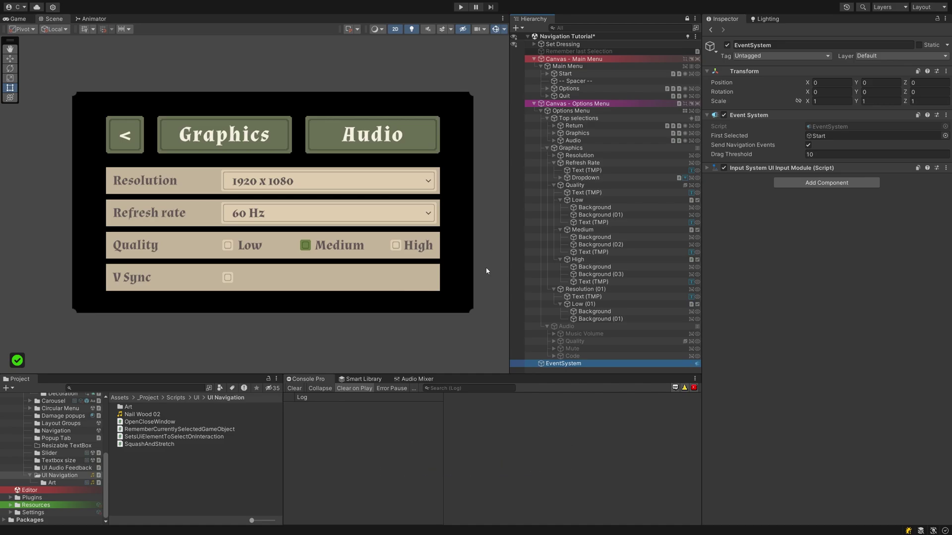
Assign the Graphics button as the EventSystem's First Selected and run the scene
left_click(565, 364)
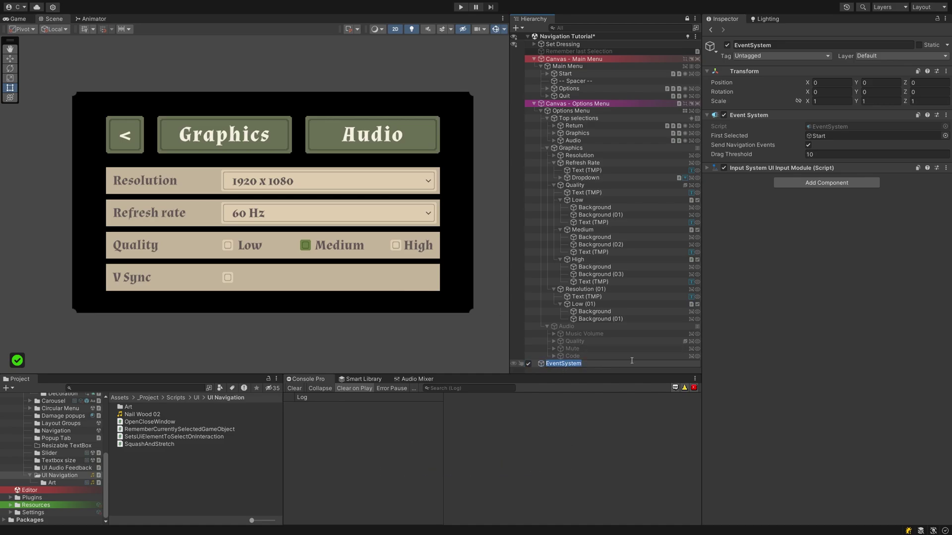
left_click_drag(572, 133, 823, 135)
left_click(460, 7)
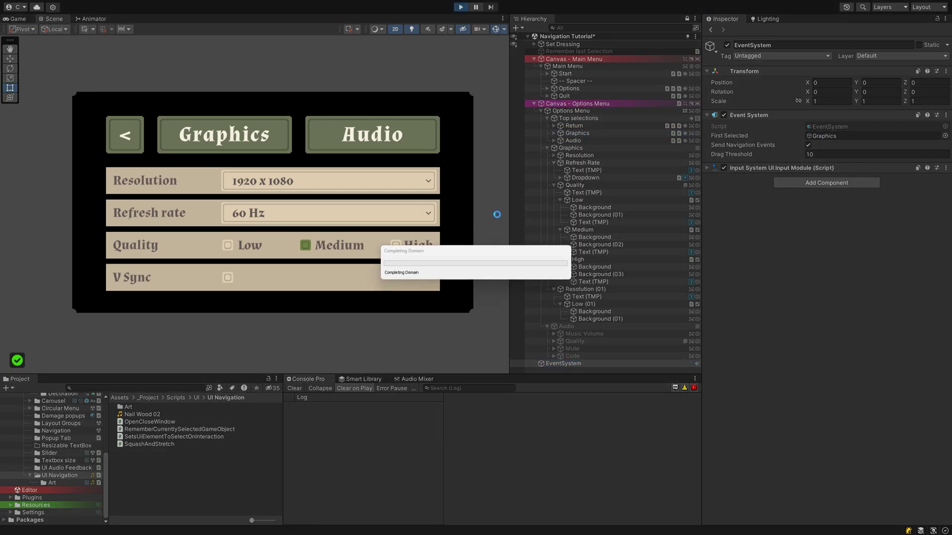
Test keyboard navigation through the options menu's top buttons and graphics settings in play mode
key("Return")
key("Return")
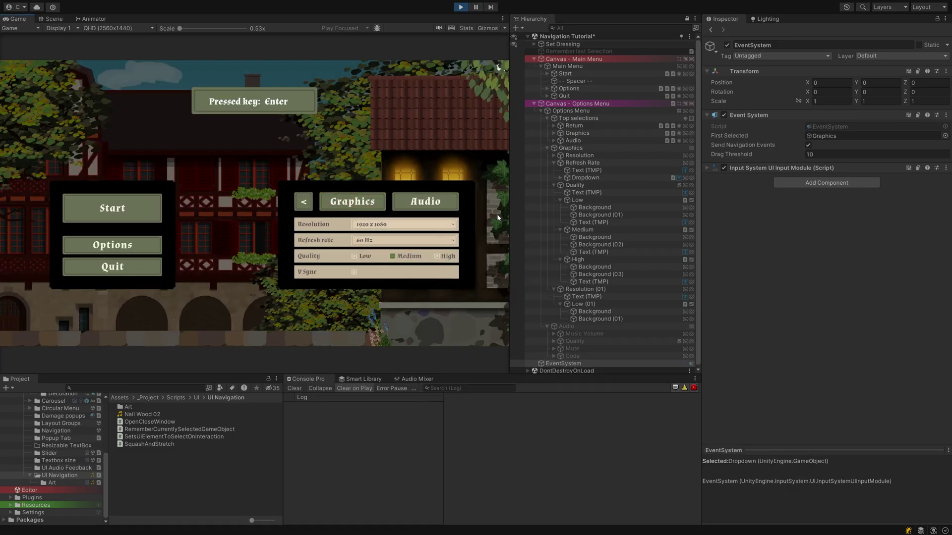
key("Down")
key("Down")
key("Up")
key("Up")
key("Up")
key("Right")
key("Left")
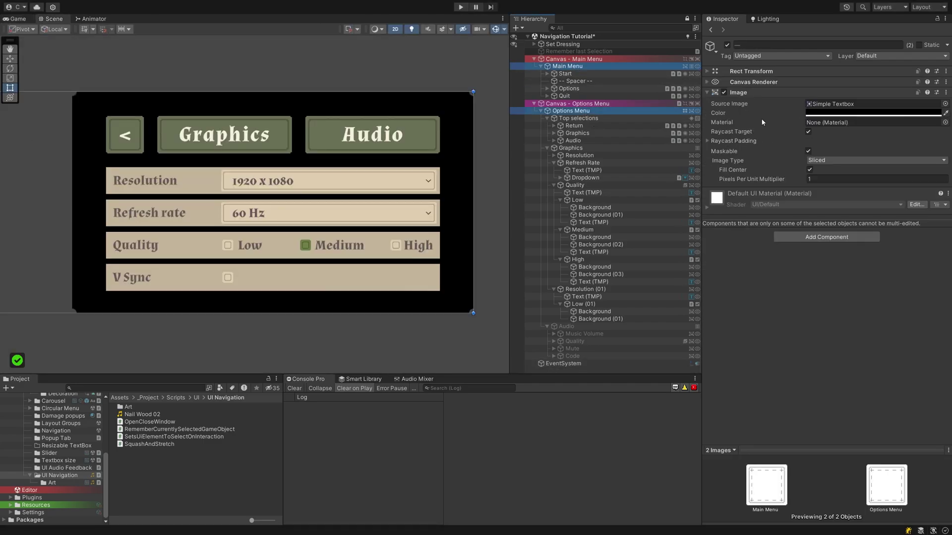
Set the Image color of the Main Menu and Options Menu panels to the beige swatch D1CAB1
left_click(873, 113)
left_click(829, 332)
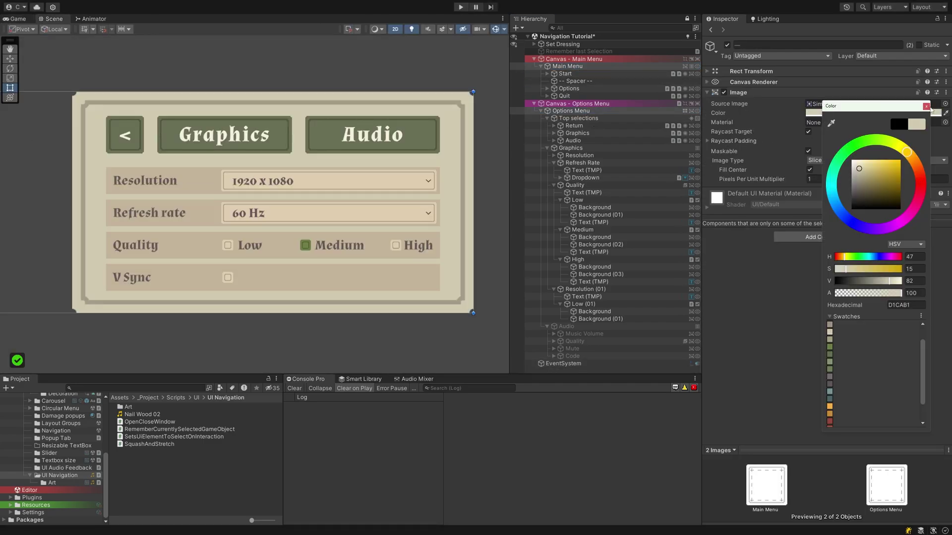
scroll(335, 192, "down", 5)
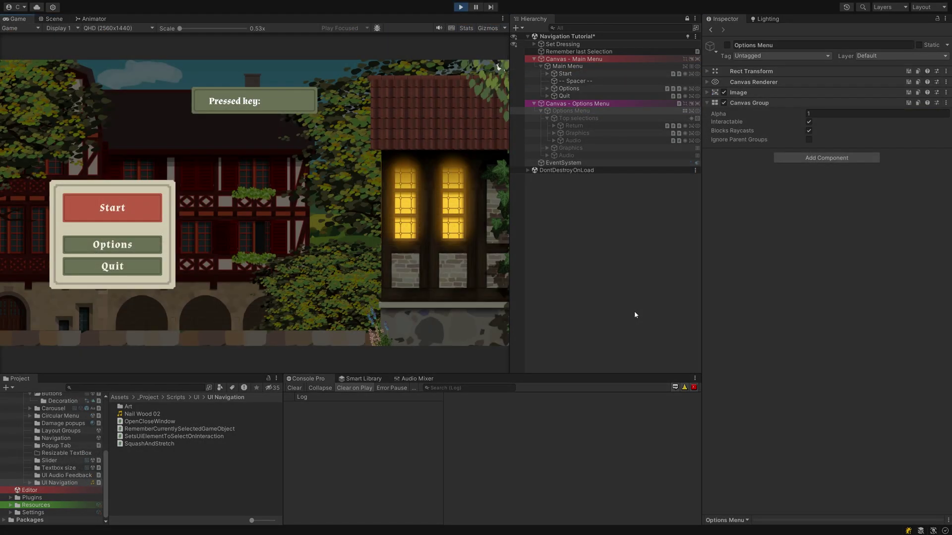
Test opening and closing the options menu from the main menu and moving between its top buttons by keyboard in play mode
key("s")
key("Return")
key("d")
key("a")
key("Return")
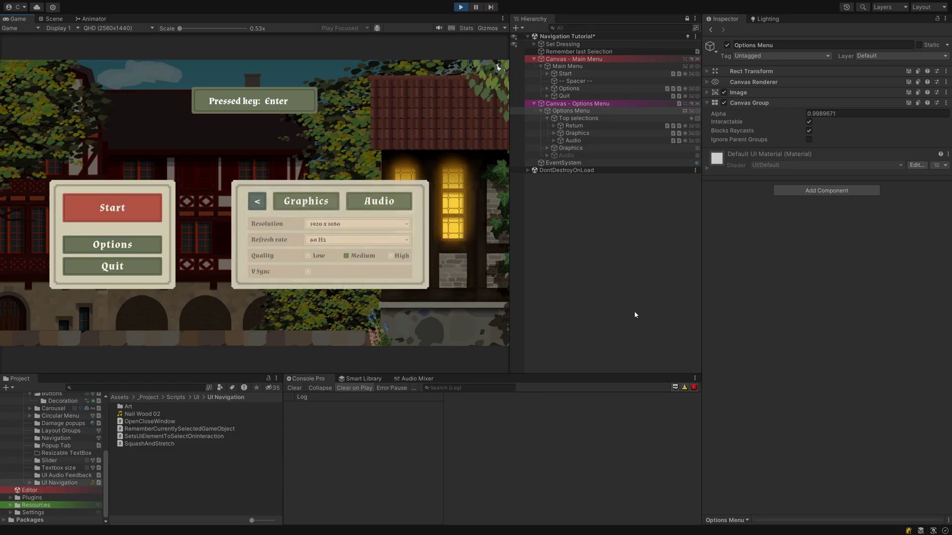
key("s")
key("Return")
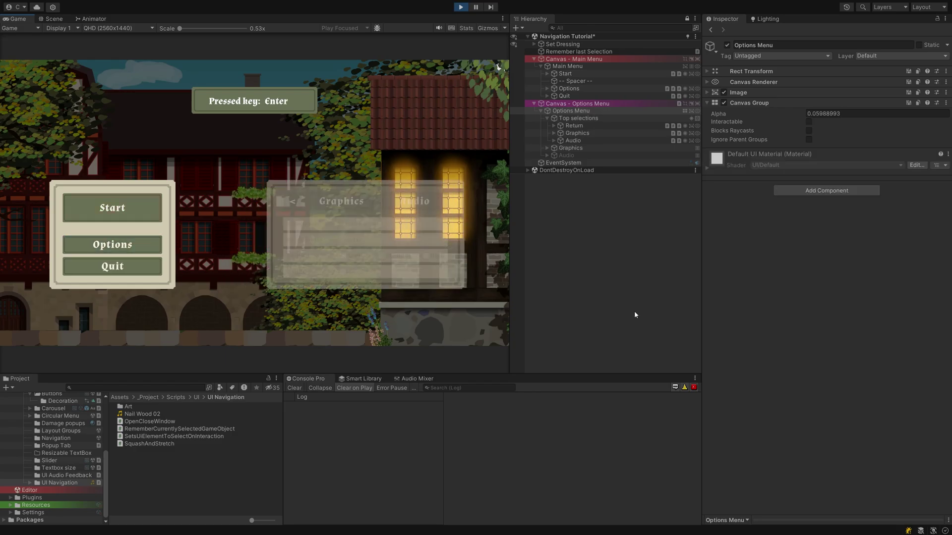
key("d")
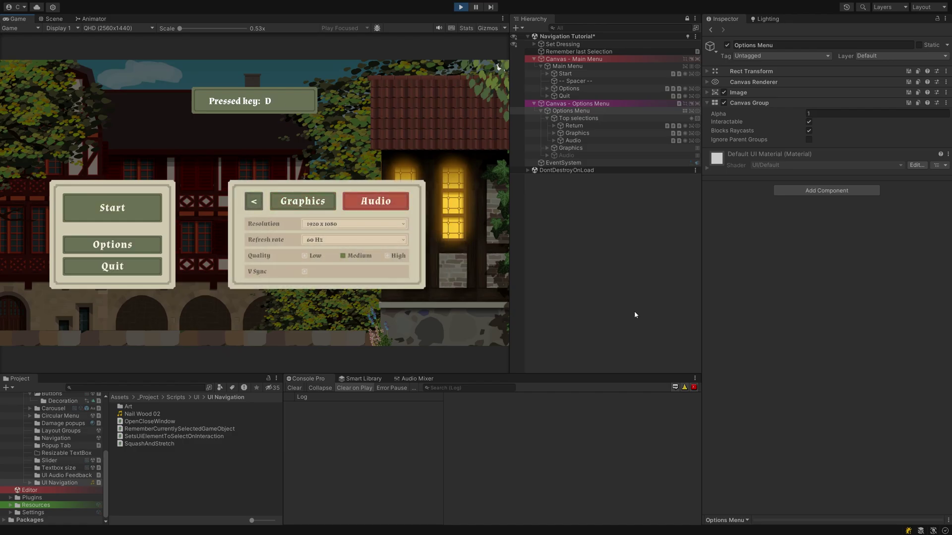
key("Return")
key("a")
key("Return")
key("a")
key("Return")
key("s")
key("Return")
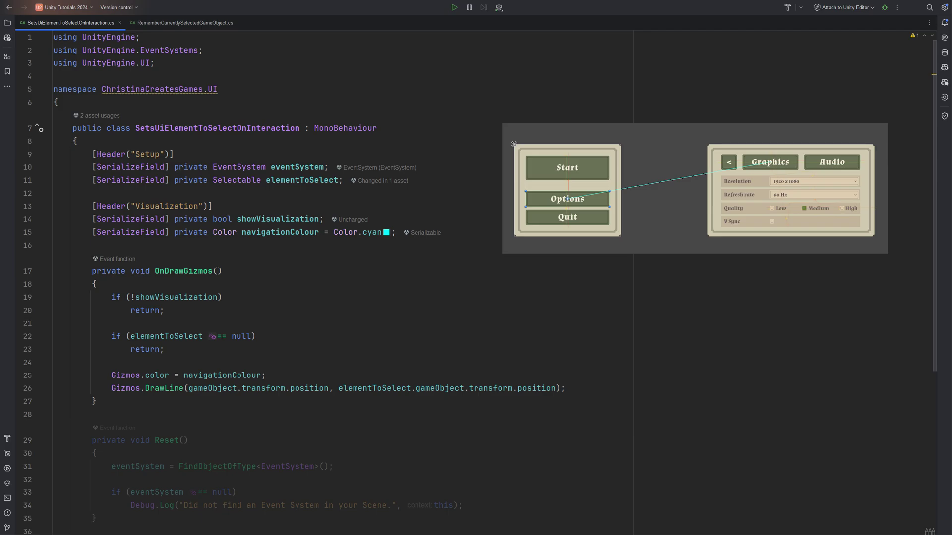
Add the SetsUiElementToSelectOnInteraction script to the Options button and locate the object behind the console log entry
scroll(347, 278, "down", 6)
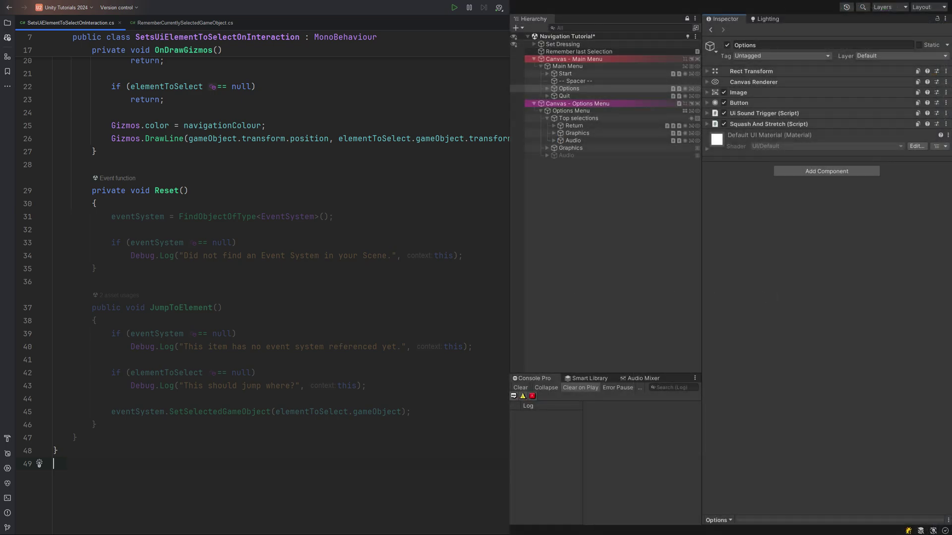
left_click_drag(695, 287, 742, 216)
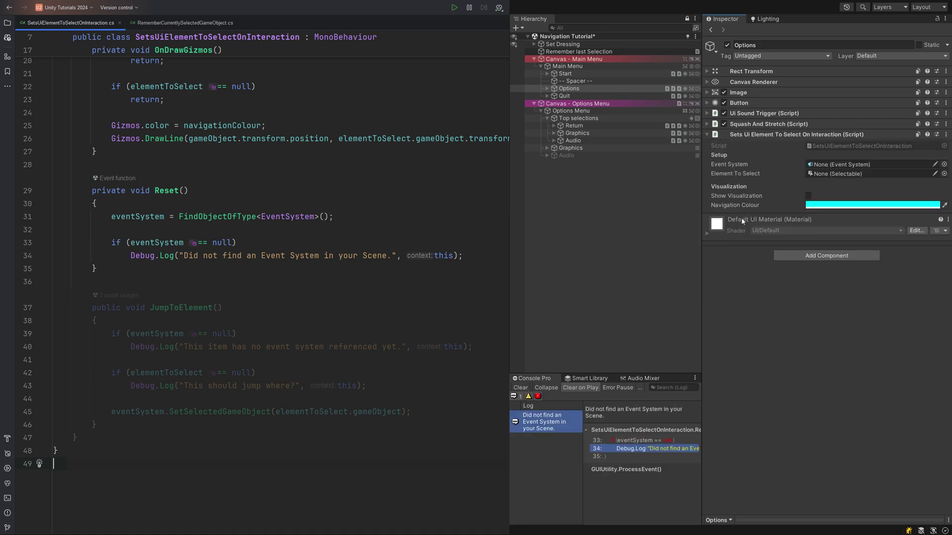
left_click(546, 422)
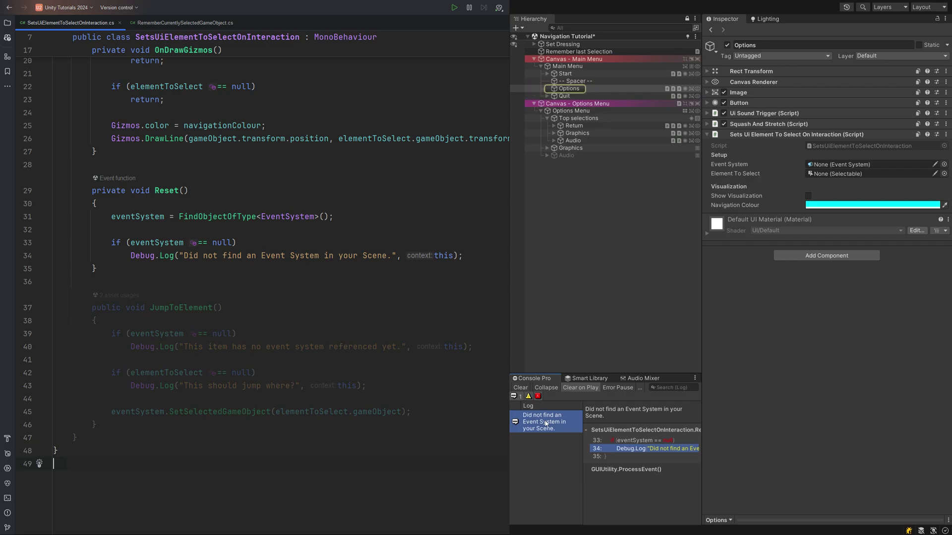
Add an Event System to the scene, using the InputSystemUIInputModule and the Start button as First Selected
right_click(567, 182)
mouse_move(622, 376)
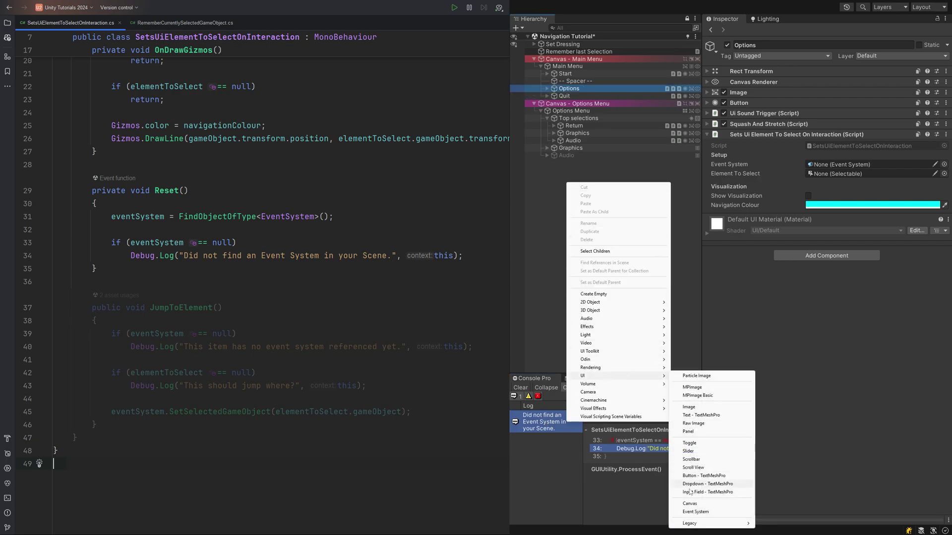
left_click(703, 513)
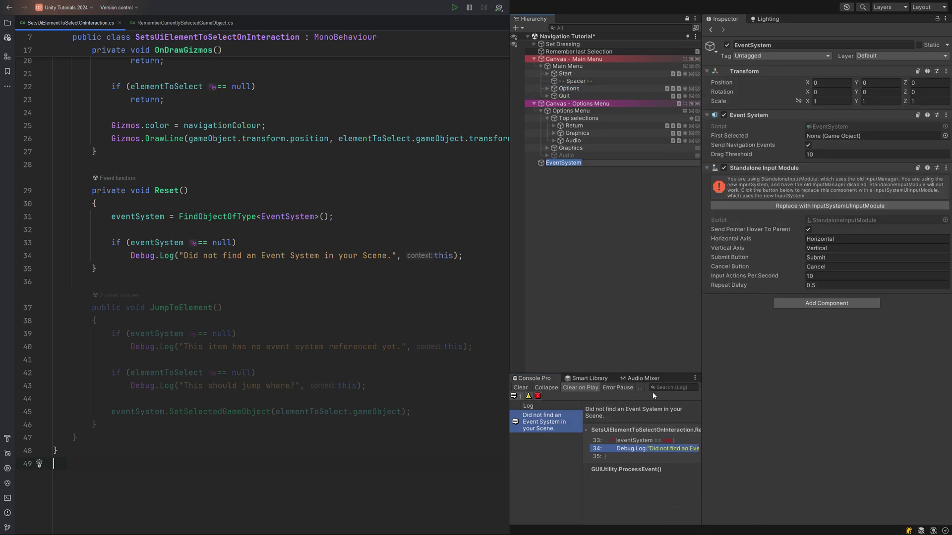
key("Return")
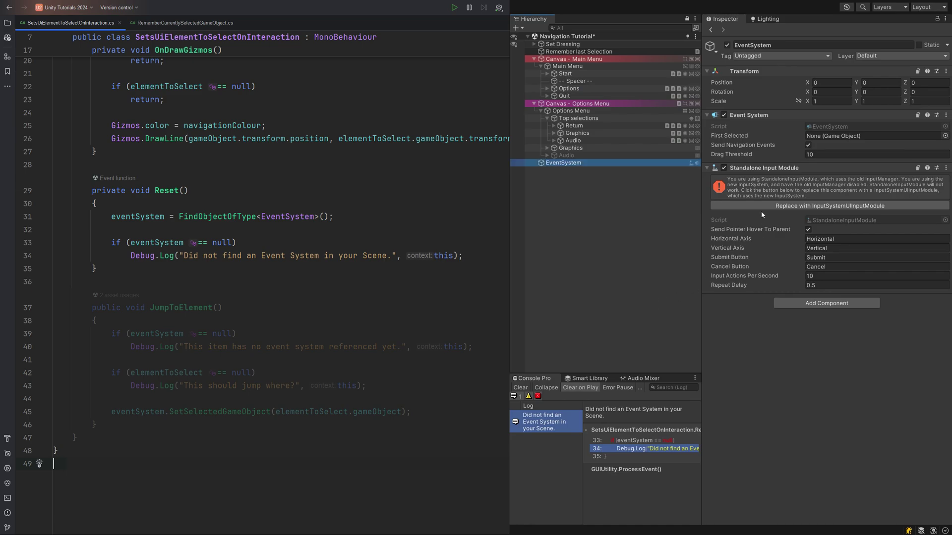
left_click(761, 205)
left_click_drag(711, 169, 825, 135)
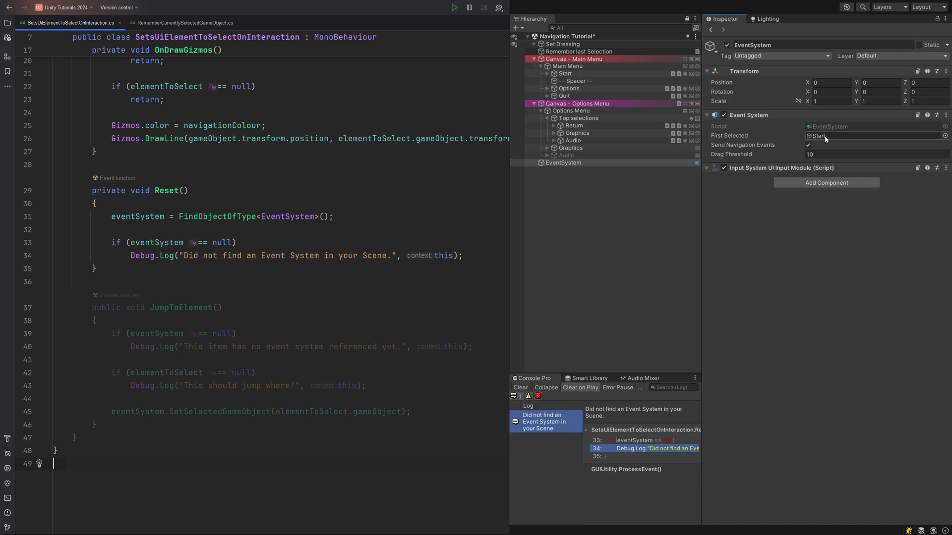
Reset the Sets Ui Element To Select On Interaction component on the Options button and assign Graphics as its Element To Select
left_click(574, 91)
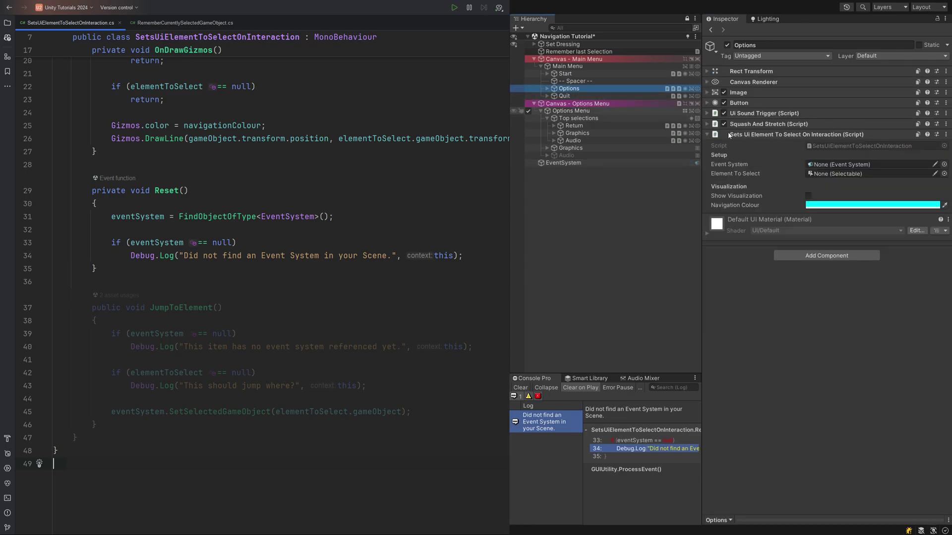
left_click(945, 135)
left_click(887, 141)
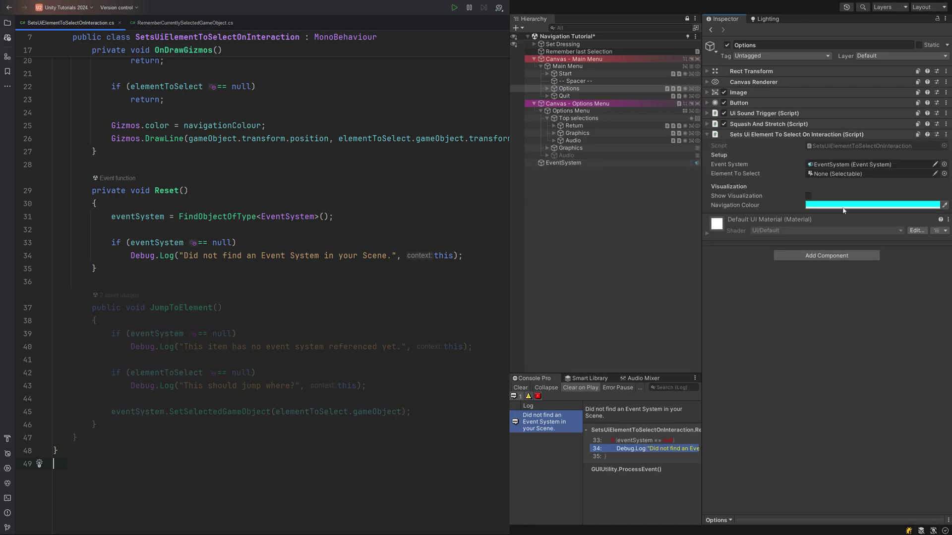
key("alt+Tab")
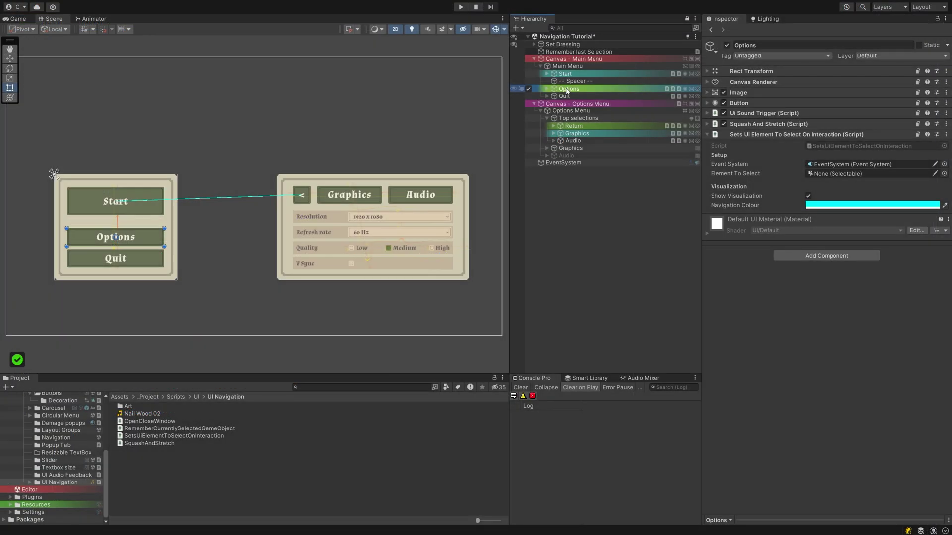
left_click_drag(572, 135, 834, 176)
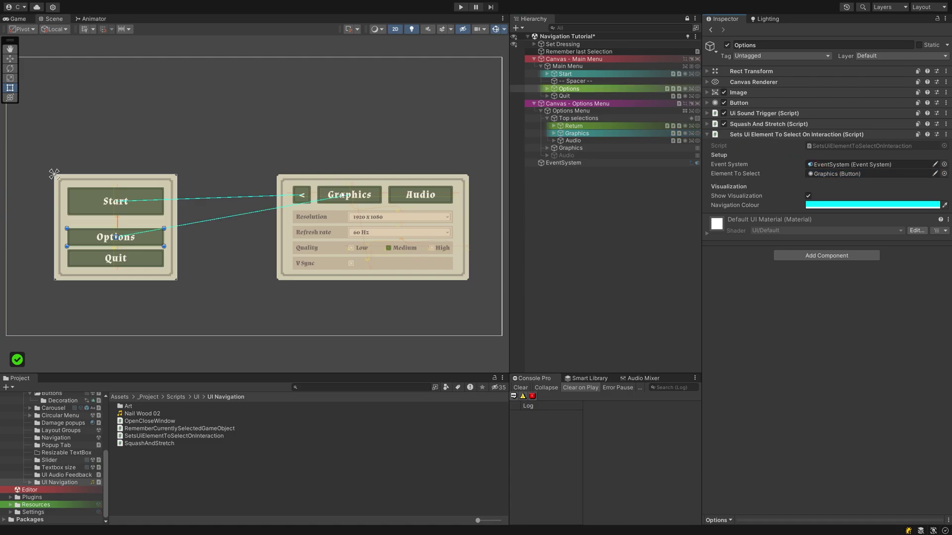
Make the Options button's On Click event call JumpToElement() on its SetsUiElementToSelectOnInteraction component
left_click(706, 102)
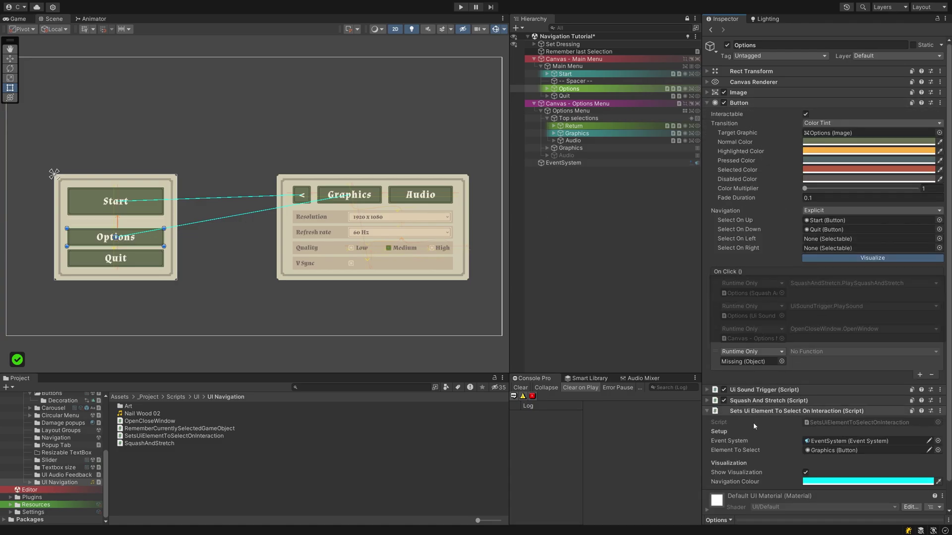
left_click_drag(753, 412, 754, 364)
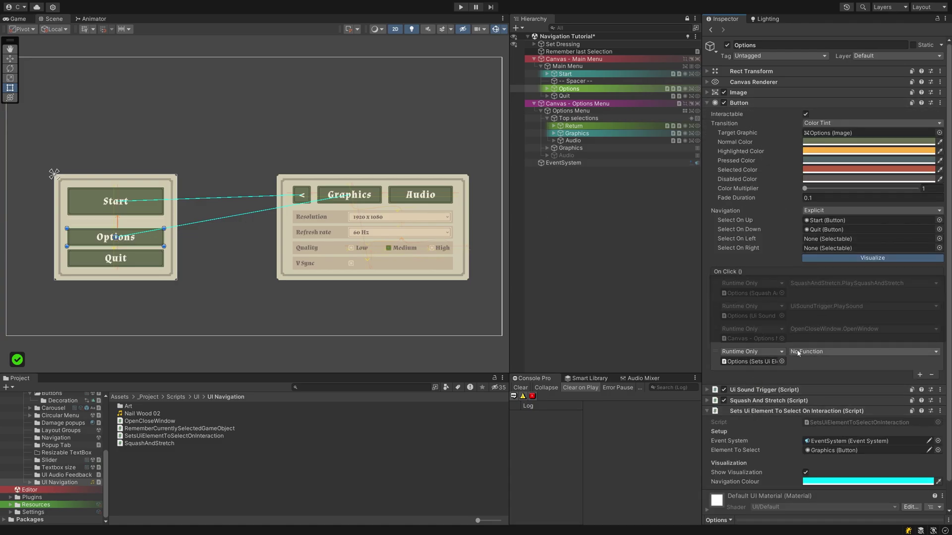
left_click(813, 351)
mouse_move(820, 431)
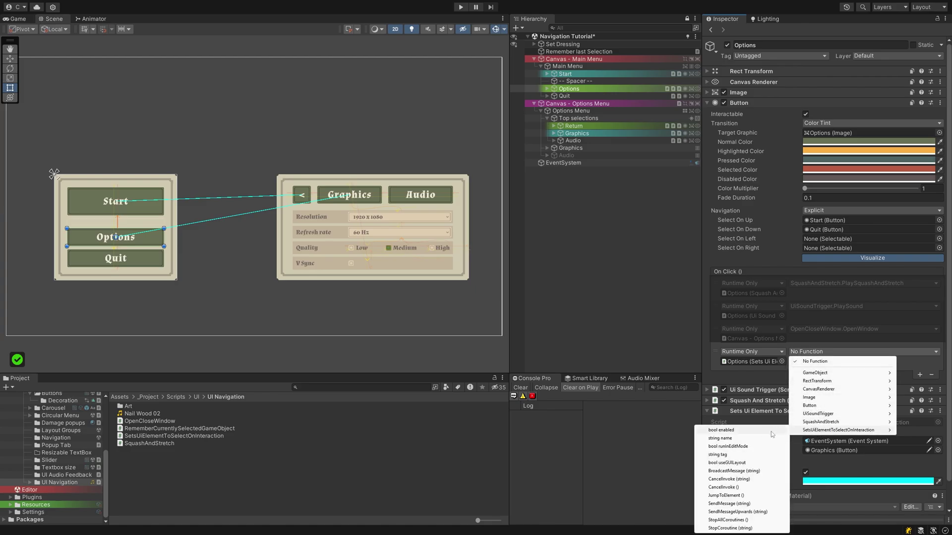
left_click(734, 495)
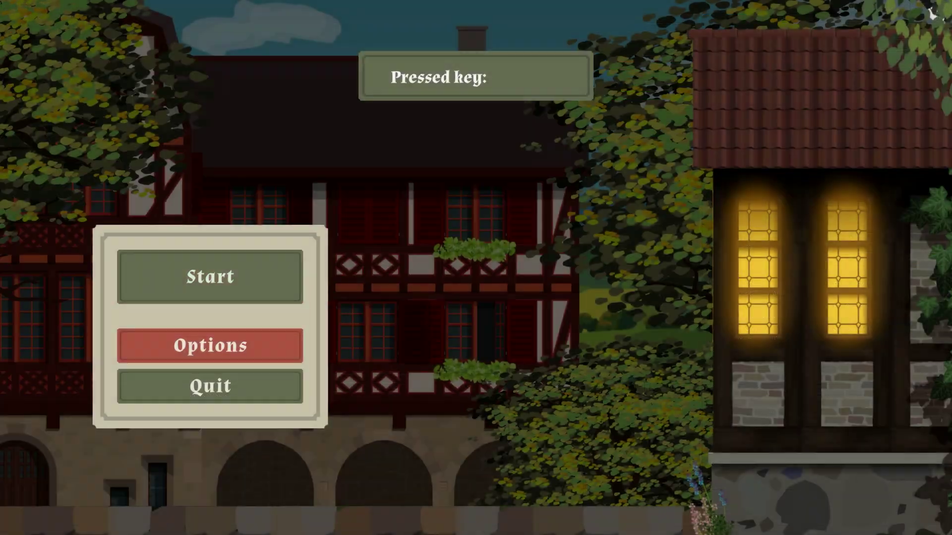
Test in the running game how the selection moves when the options menu is opened and closed by keyboard
key("Return")
key("Left")
key("Return")
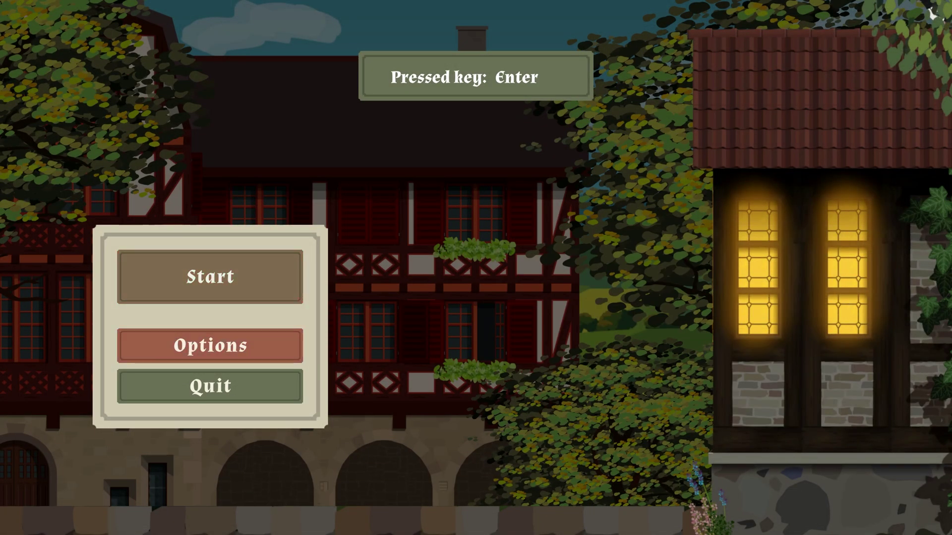
key("Return")
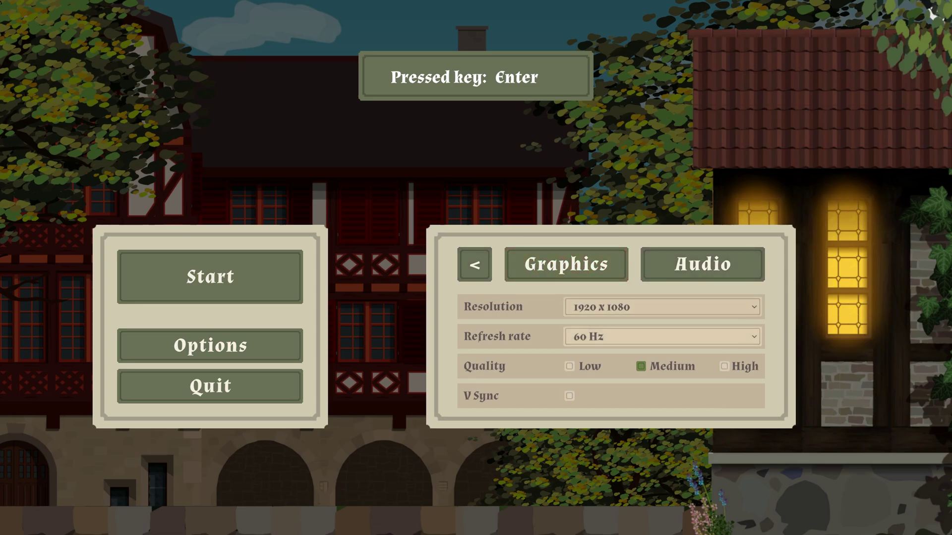
key("Return")
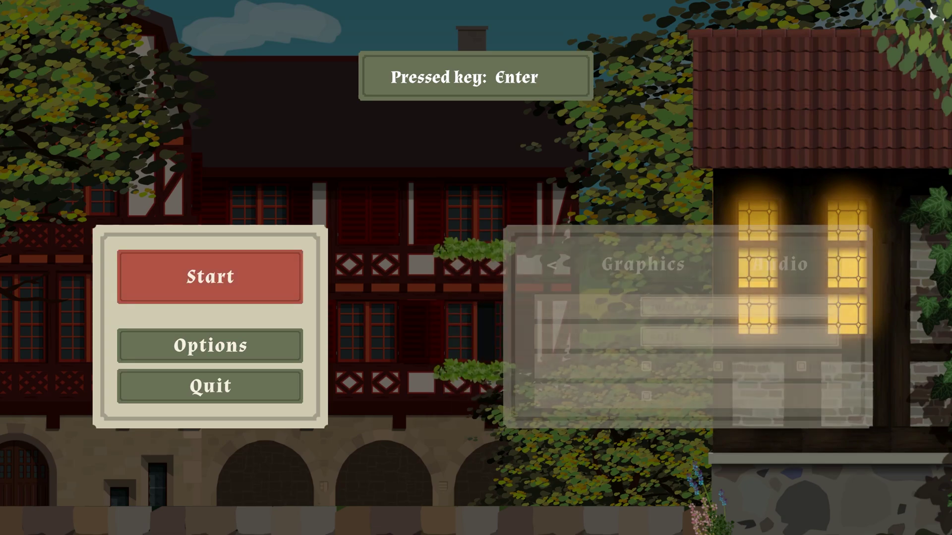
key("Return")
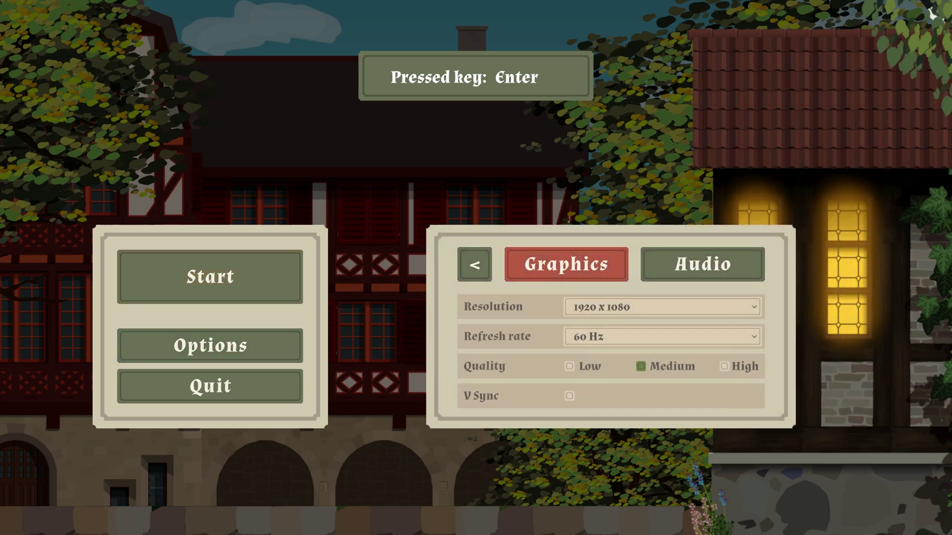
key("Return")
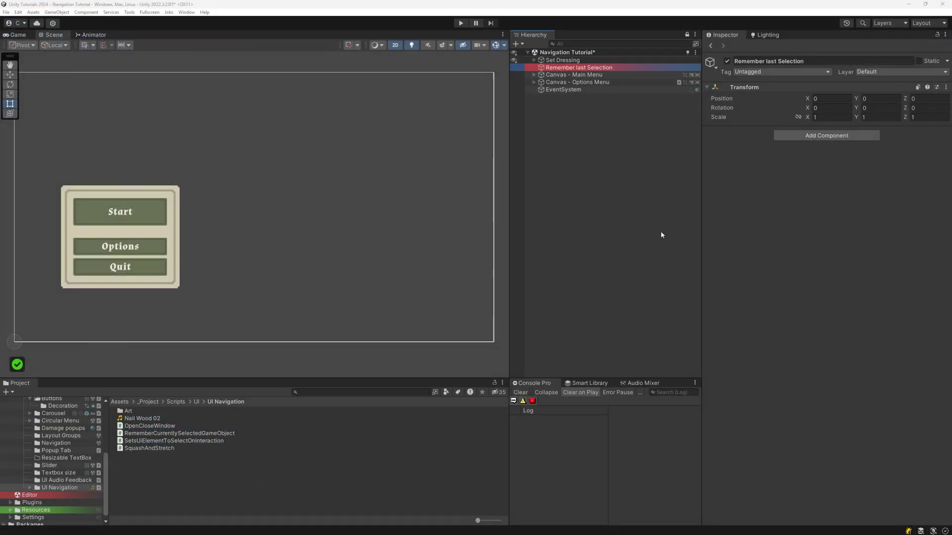
Add the RememberCurrentlySelectedGameObject script to the Remember last Selection object
left_click(572, 68)
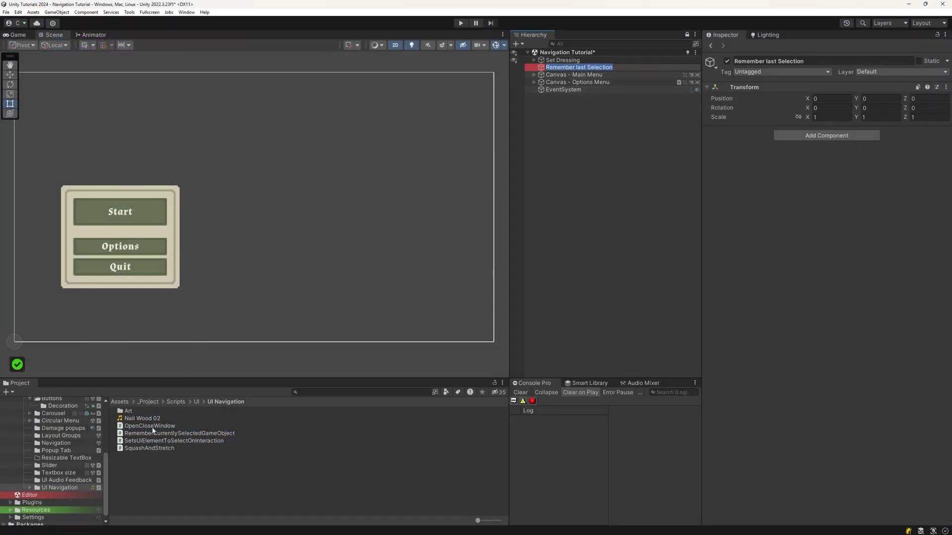
left_click_drag(154, 434, 804, 218)
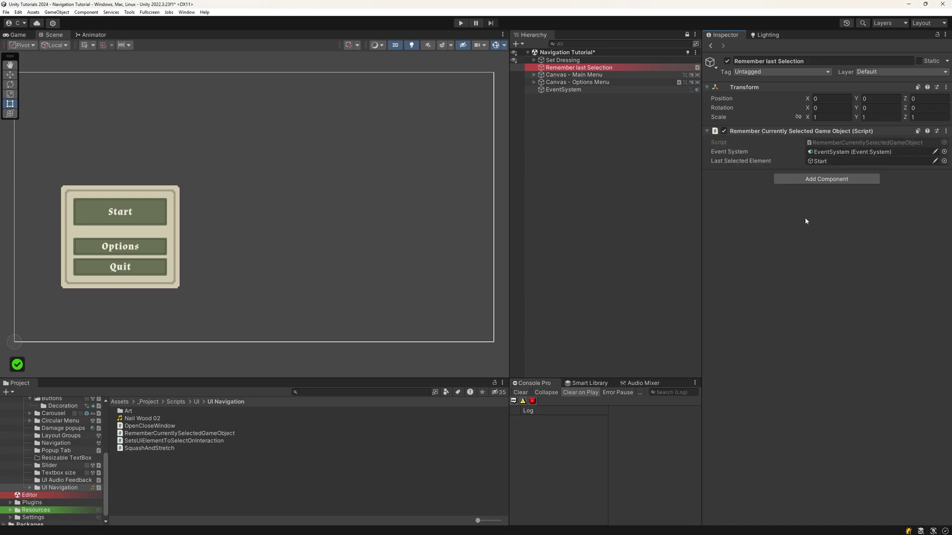